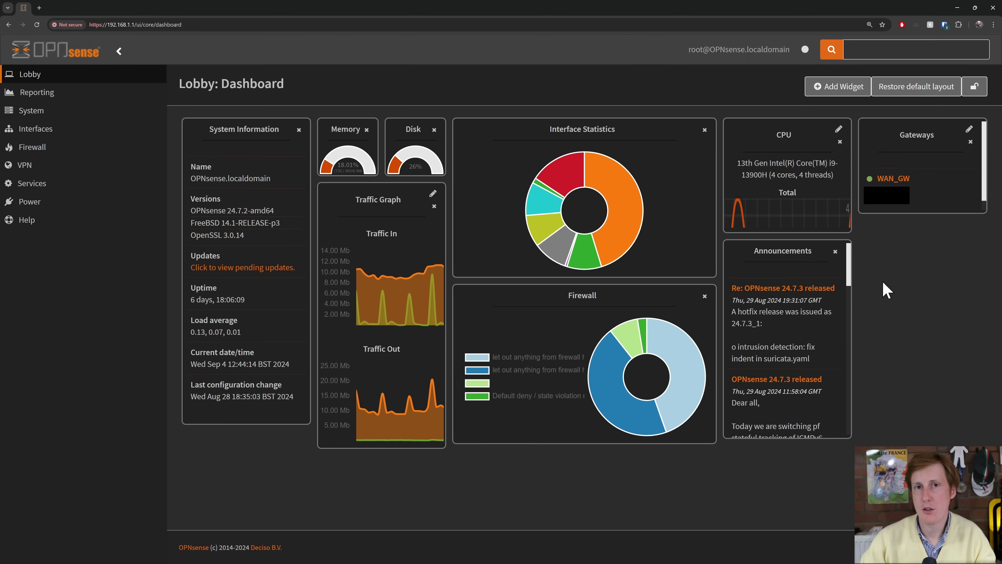
# - Open the list of available firmware plugins to check the installed dynamic DNS client
pyautogui.click(86, 115)
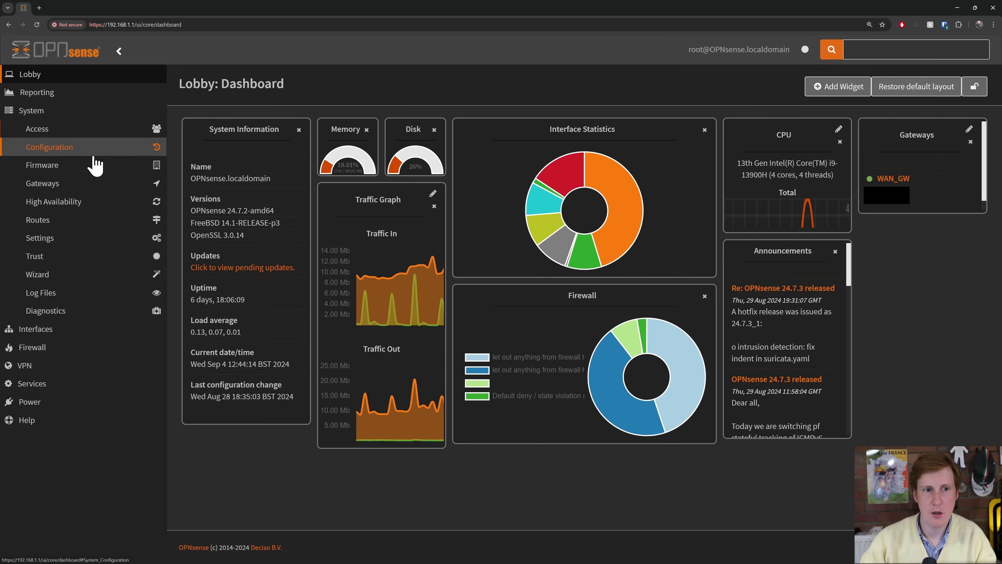
pyautogui.click(94, 165)
pyautogui.click(116, 257)
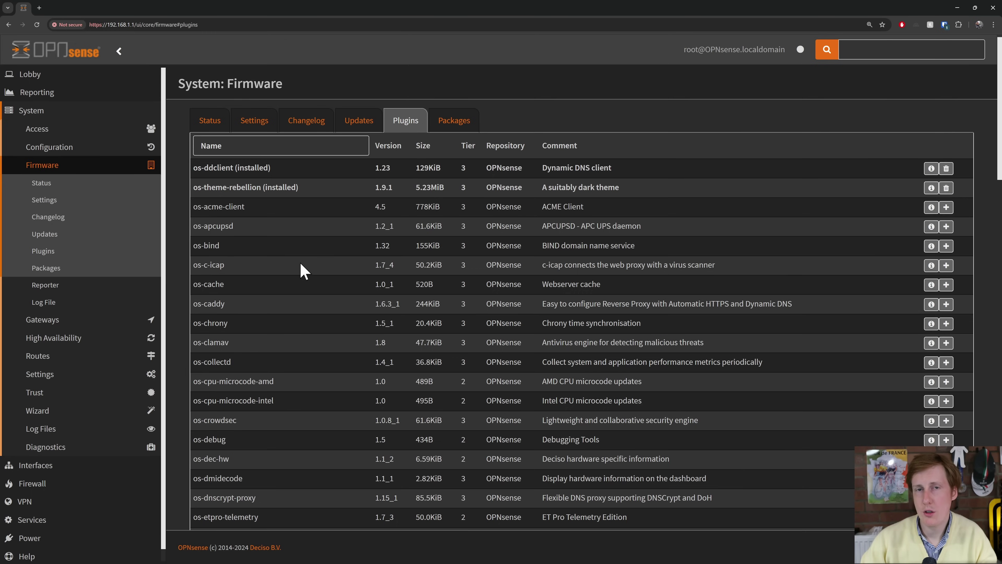
# - Open the settings page of the Dynamic DNS service
pyautogui.scroll(-1, 99, 315)
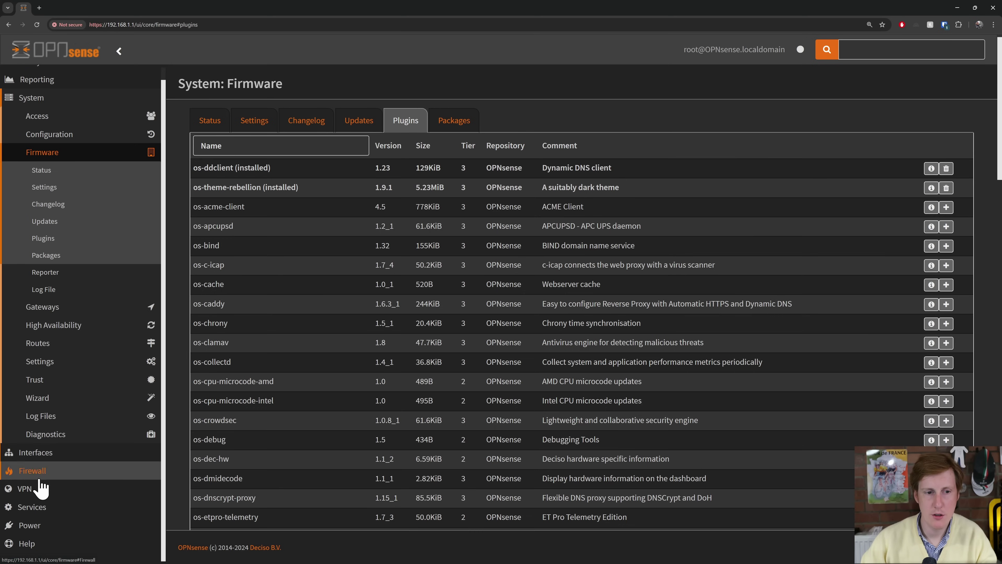
pyautogui.click(35, 508)
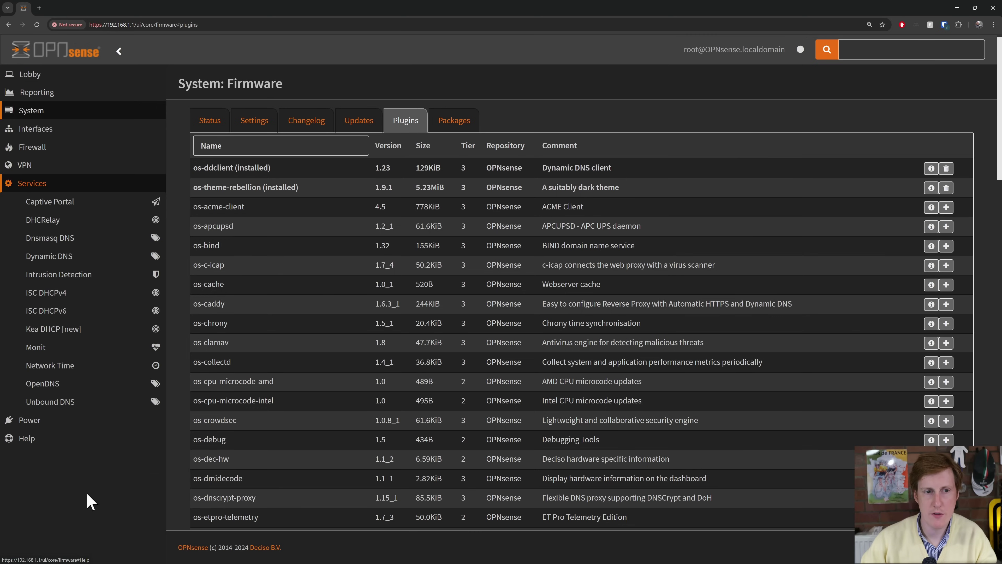
pyautogui.click(86, 258)
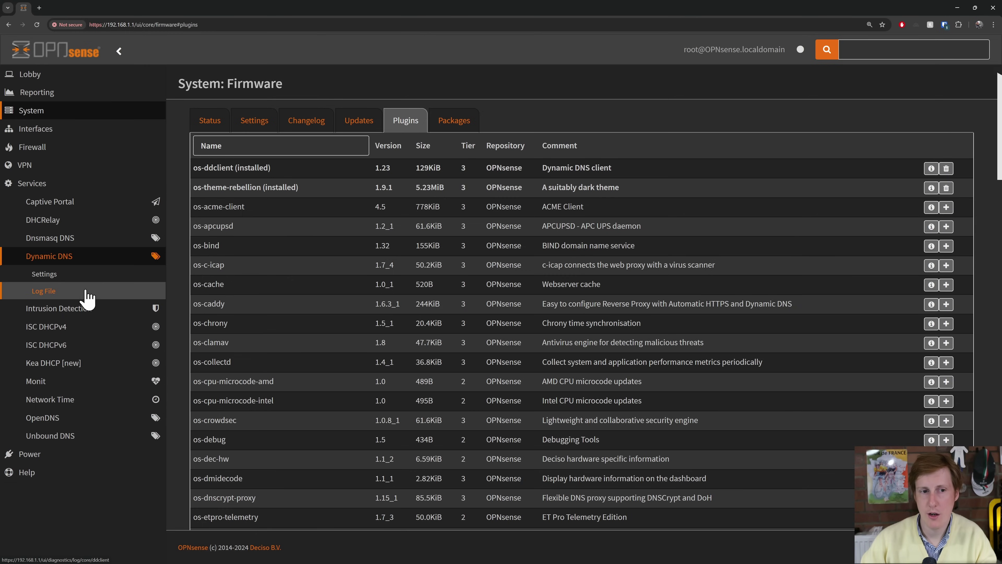
pyautogui.click(85, 274)
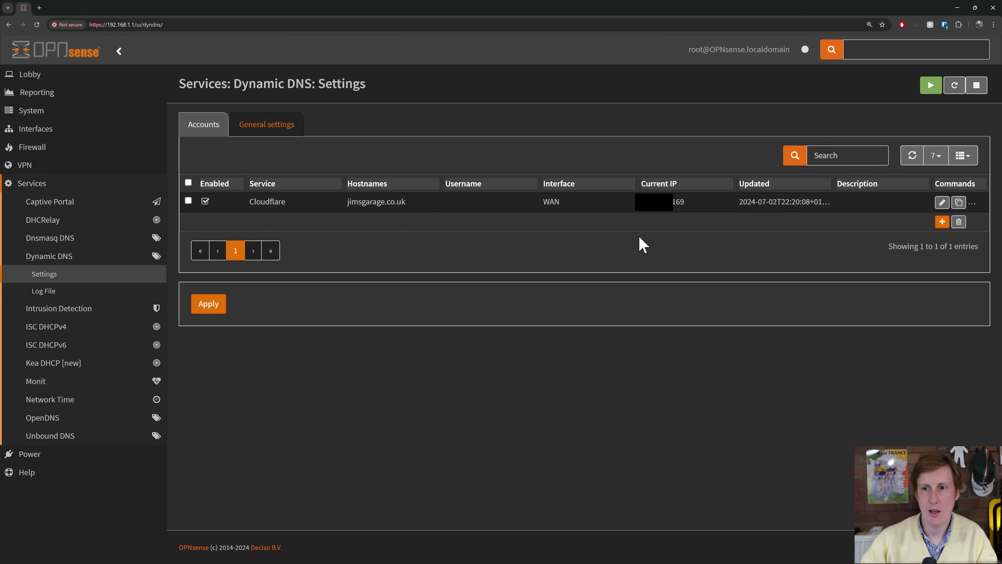
# - Start a new dynamic DNS account with the description "cloudflare" and Cloudflare as the service
pyautogui.click(942, 222)
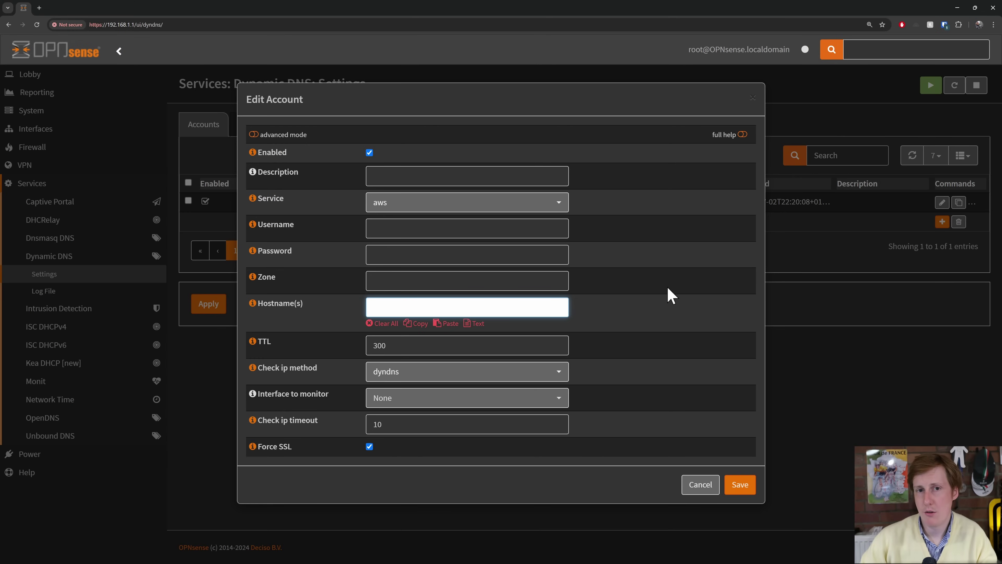
pyautogui.click(490, 176)
pyautogui.write('cl')
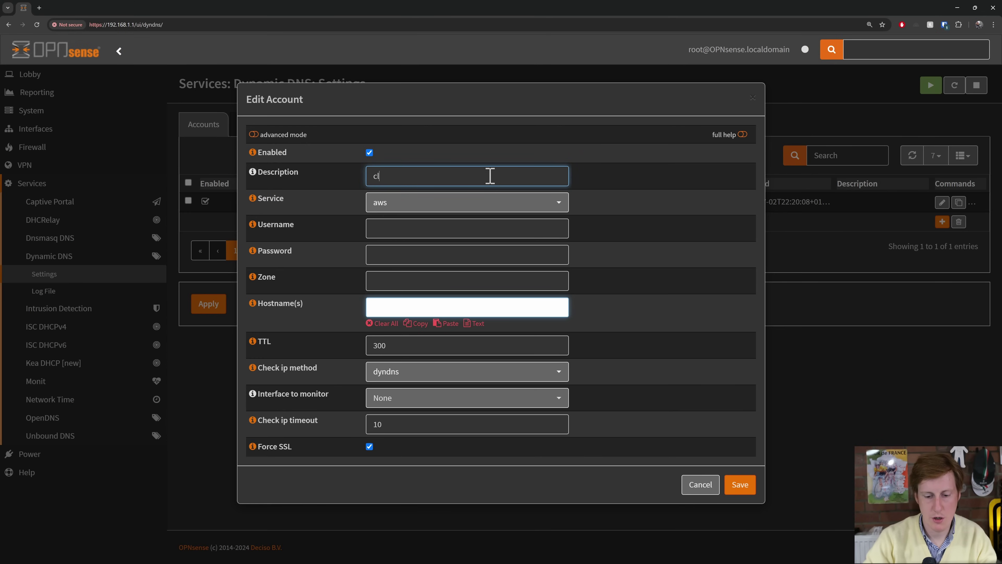
pyautogui.write('oudflare')
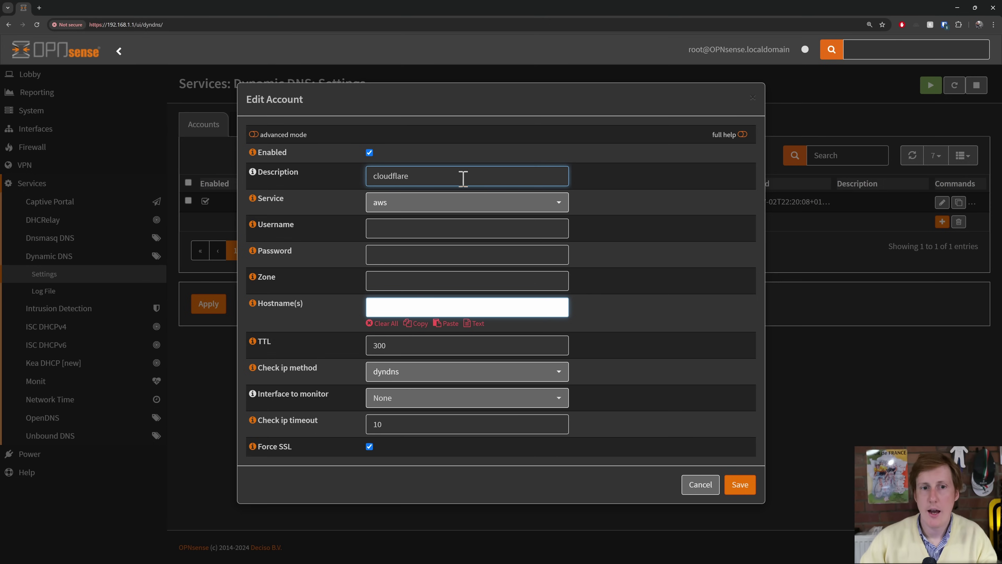
pyautogui.click(543, 211)
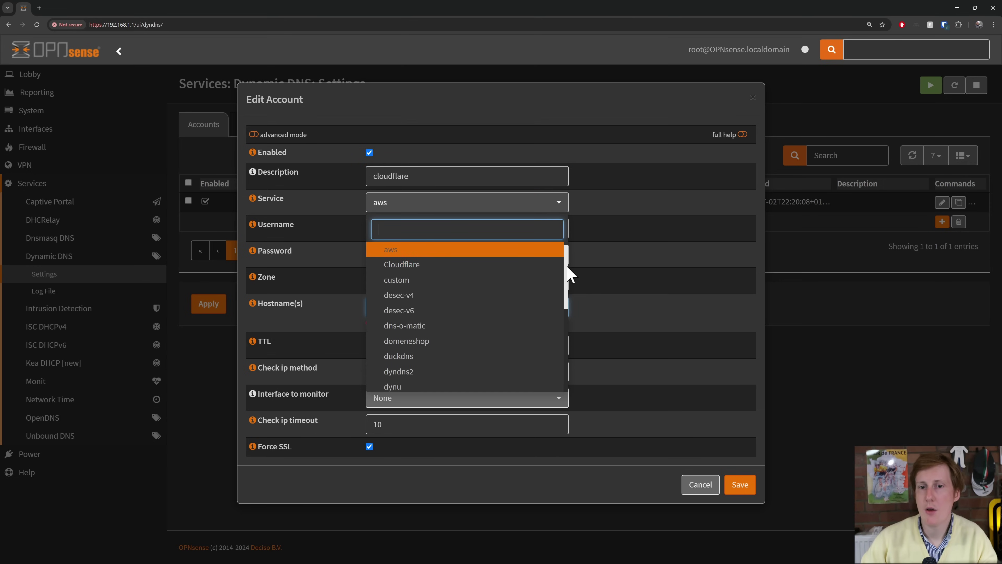
pyautogui.scroll(-1, 568, 270)
pyautogui.moveTo(568, 270)
pyautogui.mouseDown()
pyautogui.moveTo(578, 338)
pyautogui.moveTo(581, 269)
pyautogui.mouseUp()
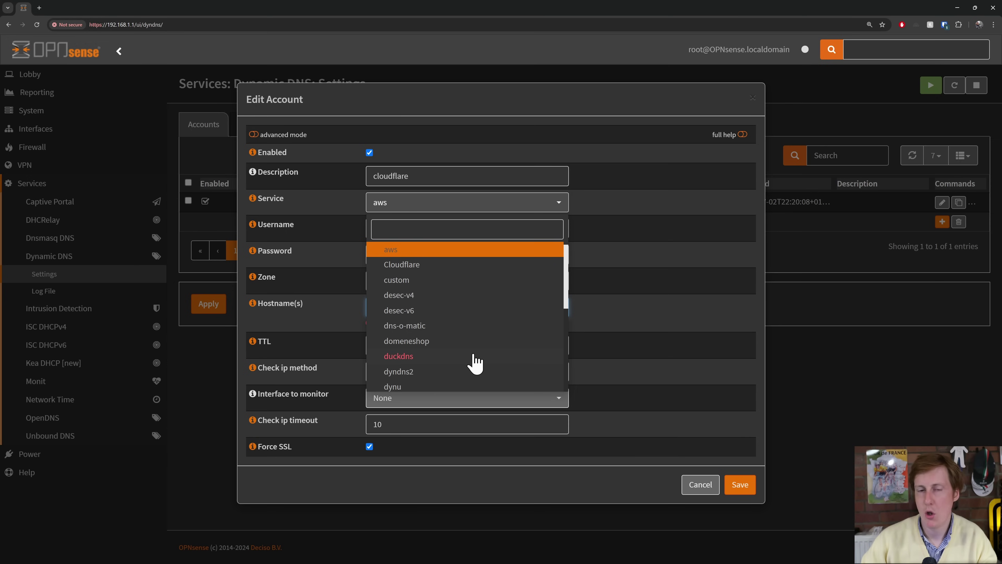
pyautogui.click(422, 268)
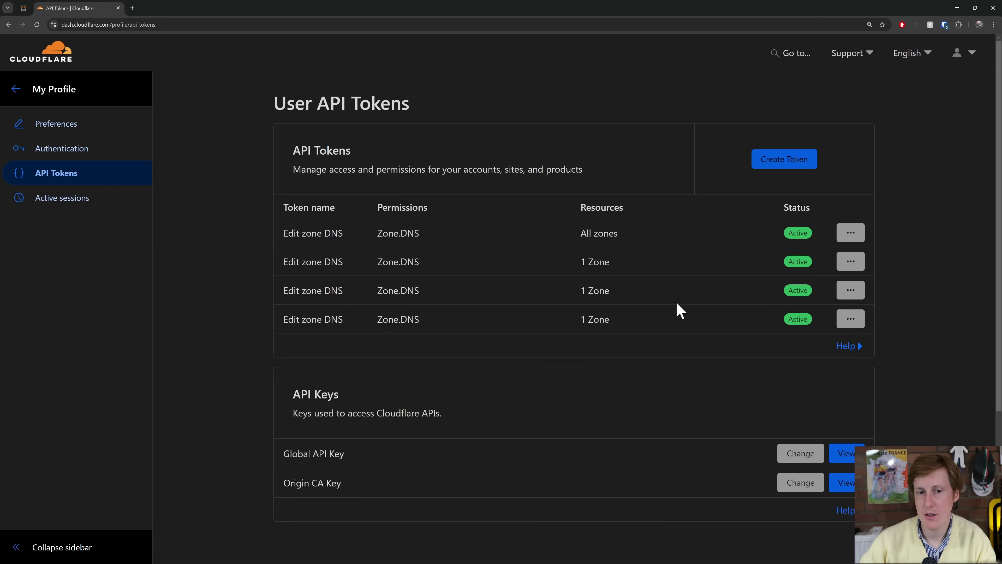
# - In Cloudflare, start an API token from the Edit zone DNS template and review its permission and zone resource options
pyautogui.click(782, 166)
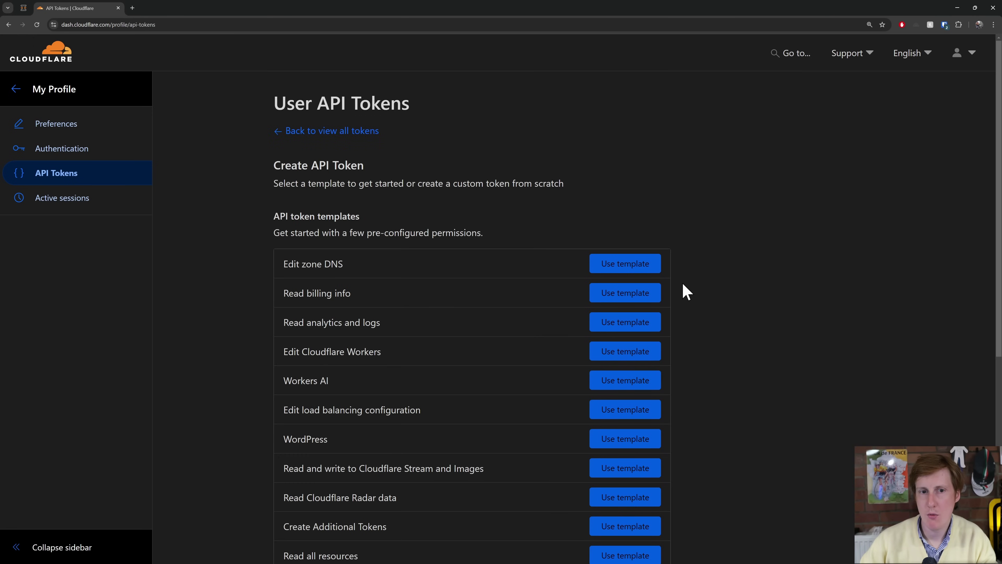
pyautogui.click(617, 265)
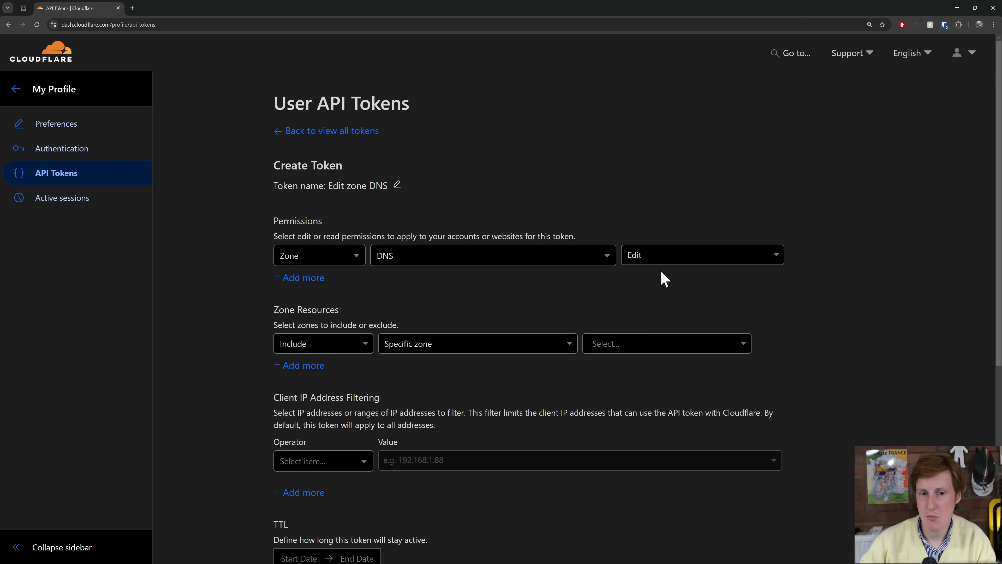
pyautogui.scroll(-2, 592, 295)
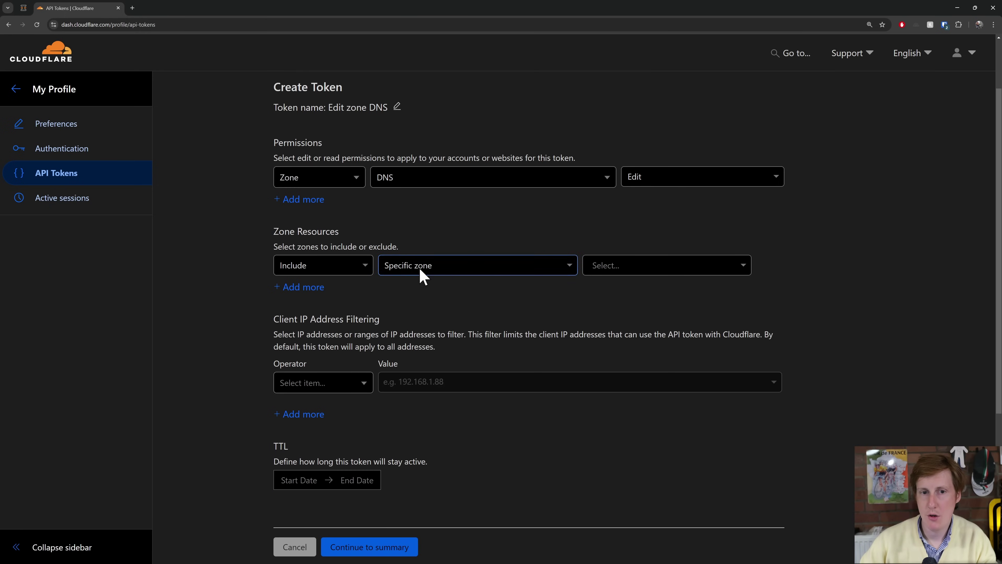
pyautogui.click(456, 270)
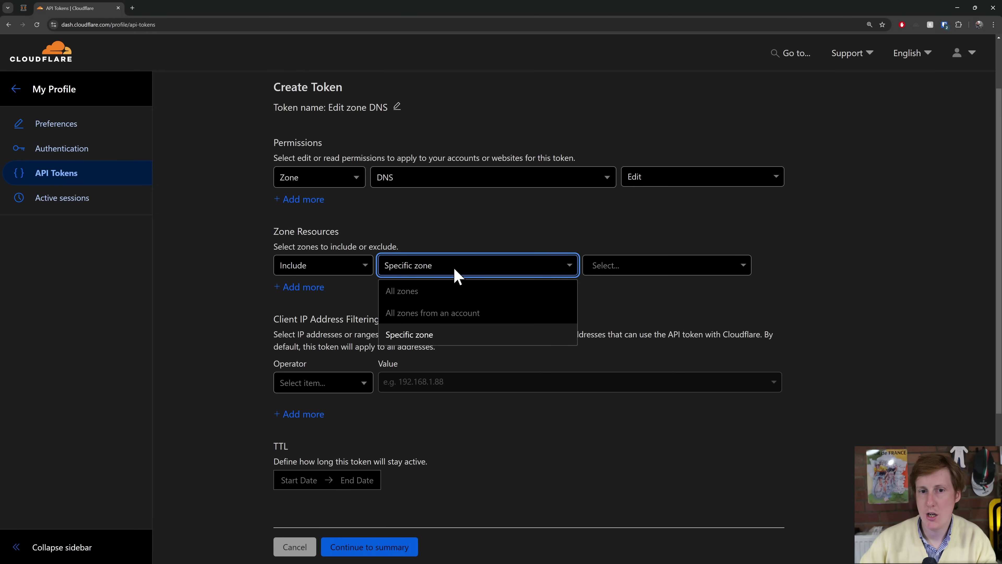
pyautogui.click(647, 272)
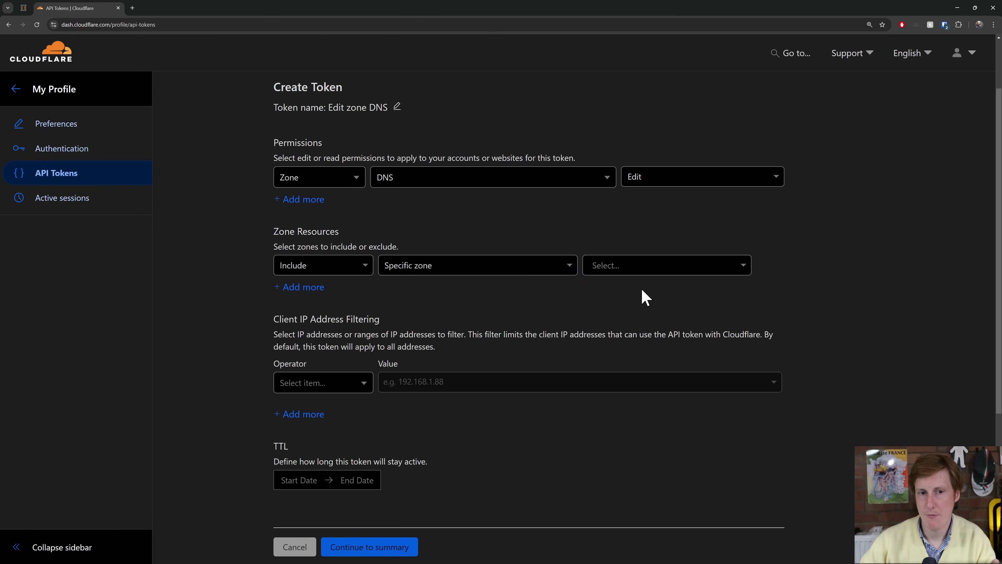
pyautogui.scroll(-2, 641, 290)
pyautogui.scroll(-1, 644, 296)
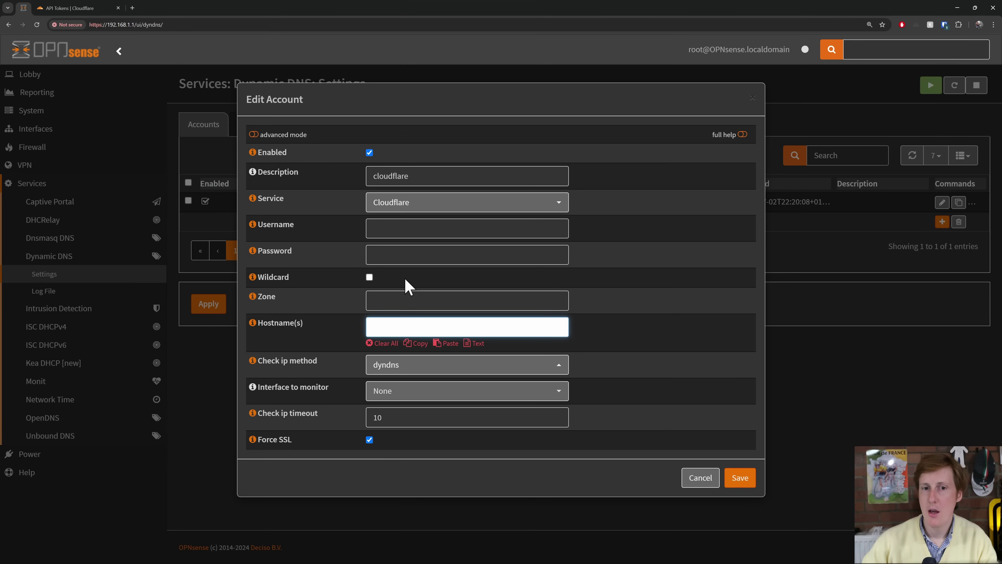
# - Back in OPNsense, set the description to Cloudflare-test, the zone to jimsgarage.co.uk, and copy the zone into the hostnames
pyautogui.click(408, 299)
pyautogui.click(428, 323)
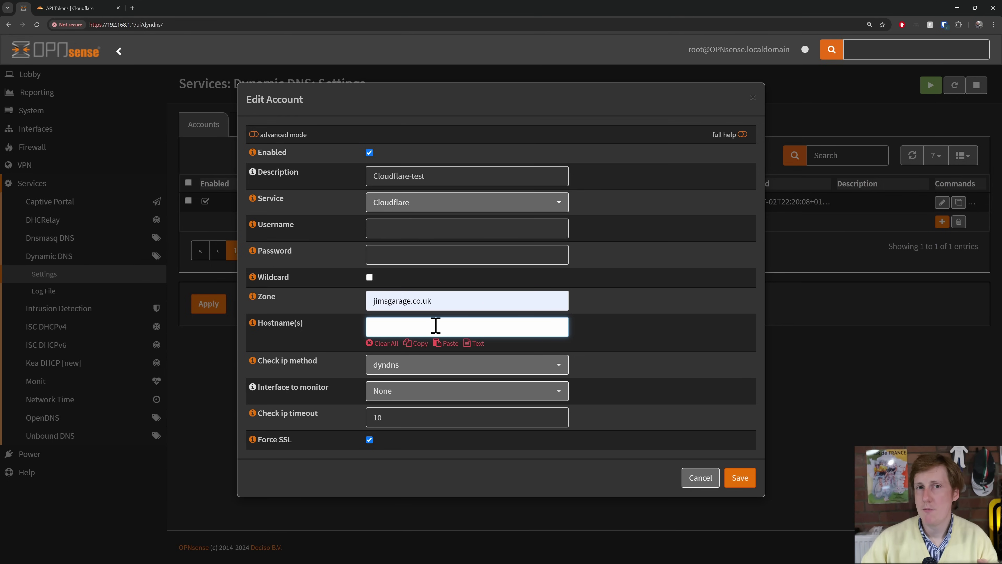
pyautogui.moveTo(432, 301); pyautogui.dragTo(367, 313)
pyautogui.hotkey('ctrl', 'c')
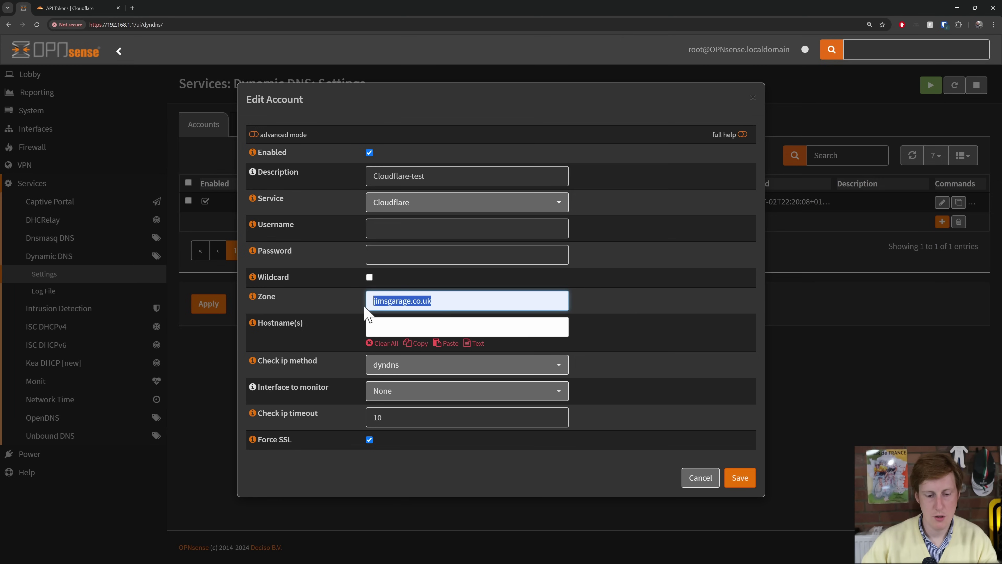
pyautogui.click(395, 331)
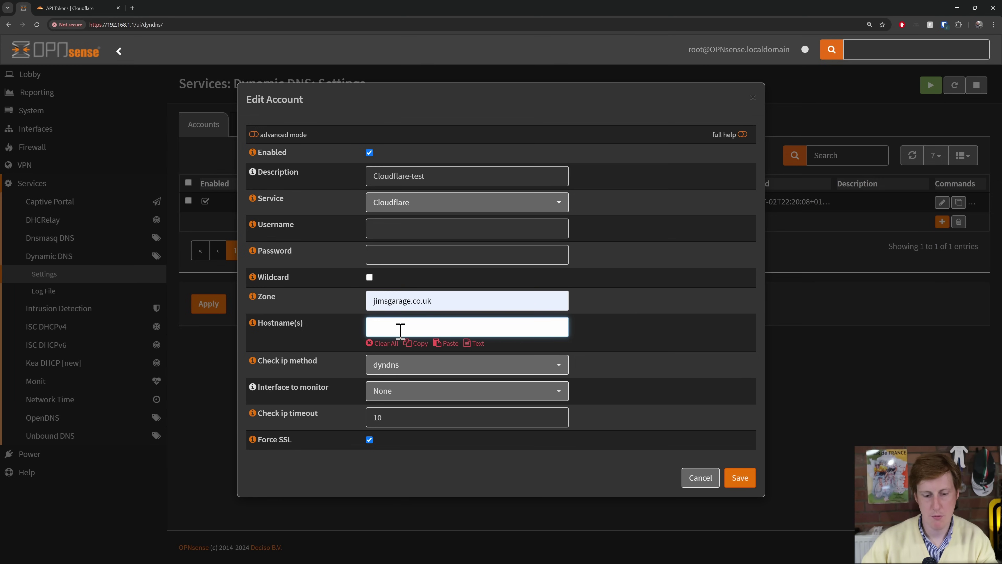
pyautogui.hotkey('ctrl', 'v')
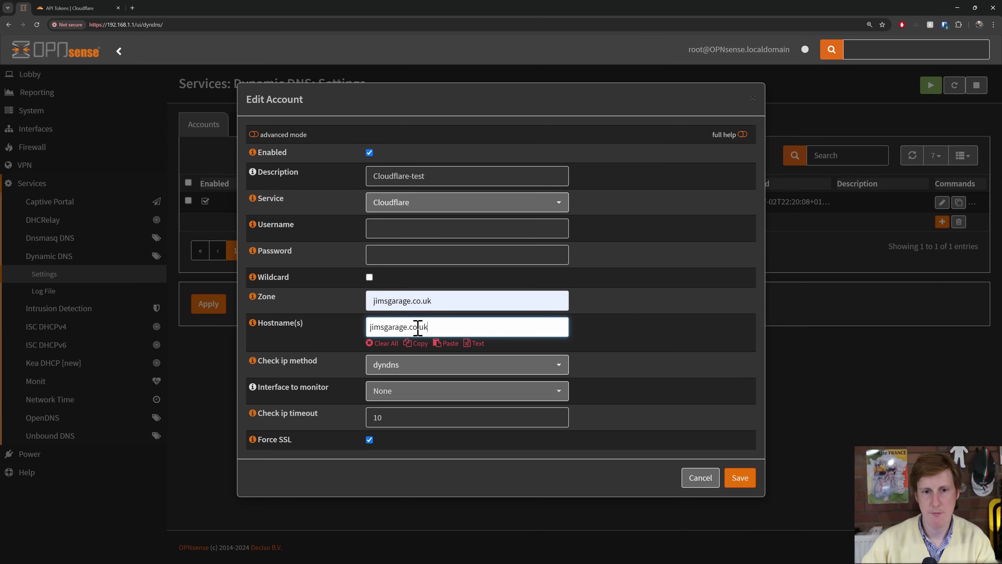
# - Set the account's check IP method to Interface [IPv4] and the interface to monitor to WAN
pyautogui.click(458, 369)
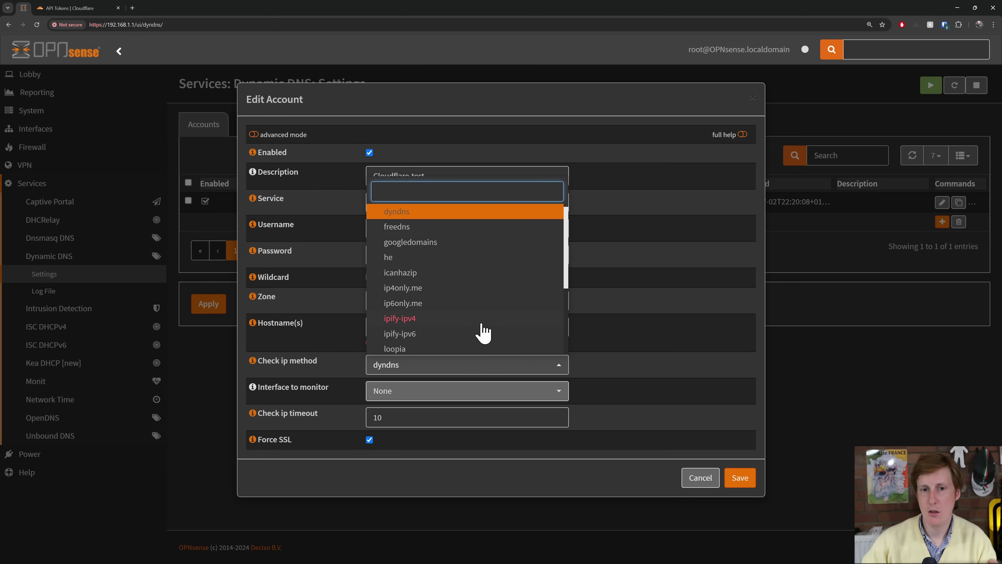
pyautogui.scroll(-5, 483, 334)
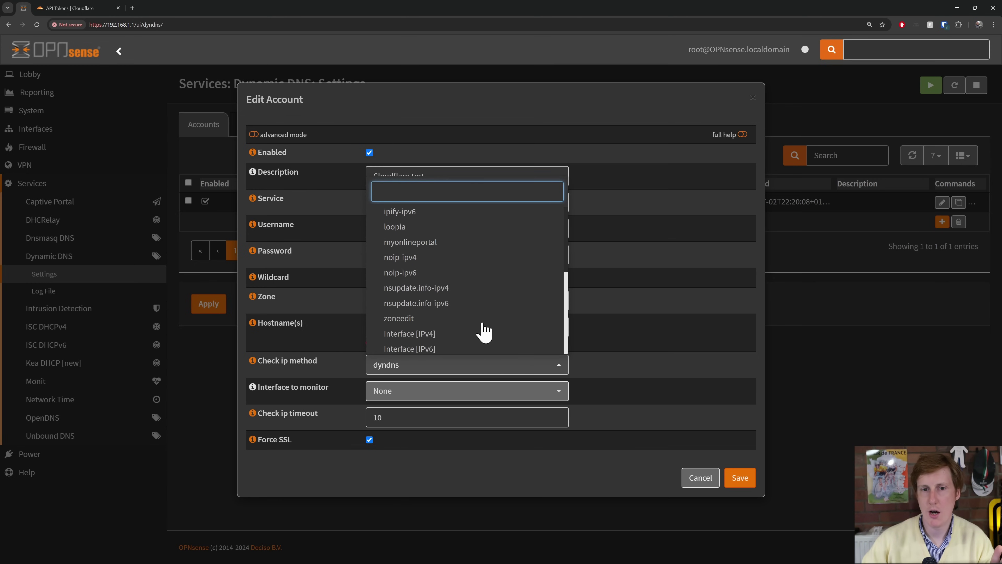
pyautogui.click(448, 335)
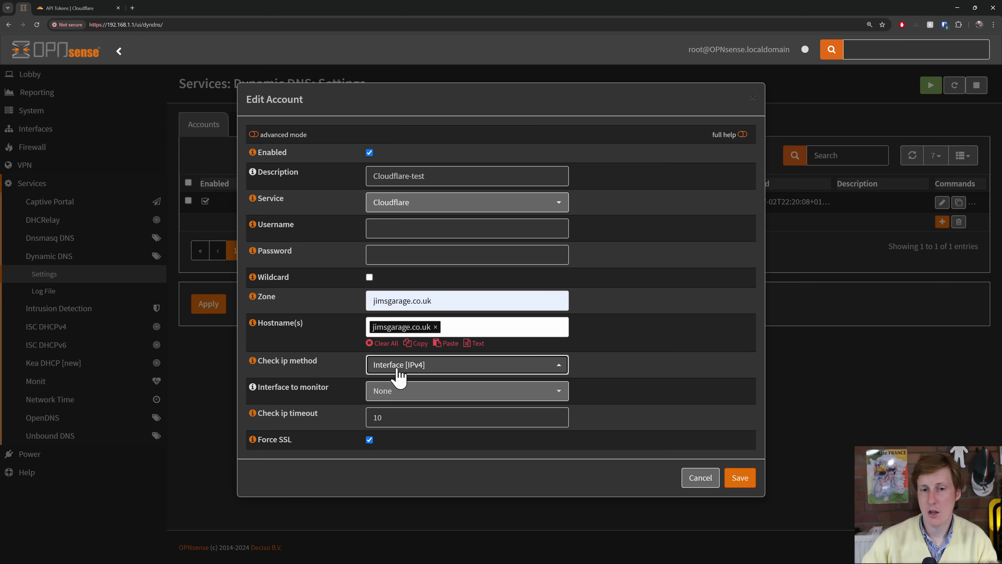
pyautogui.click(422, 395)
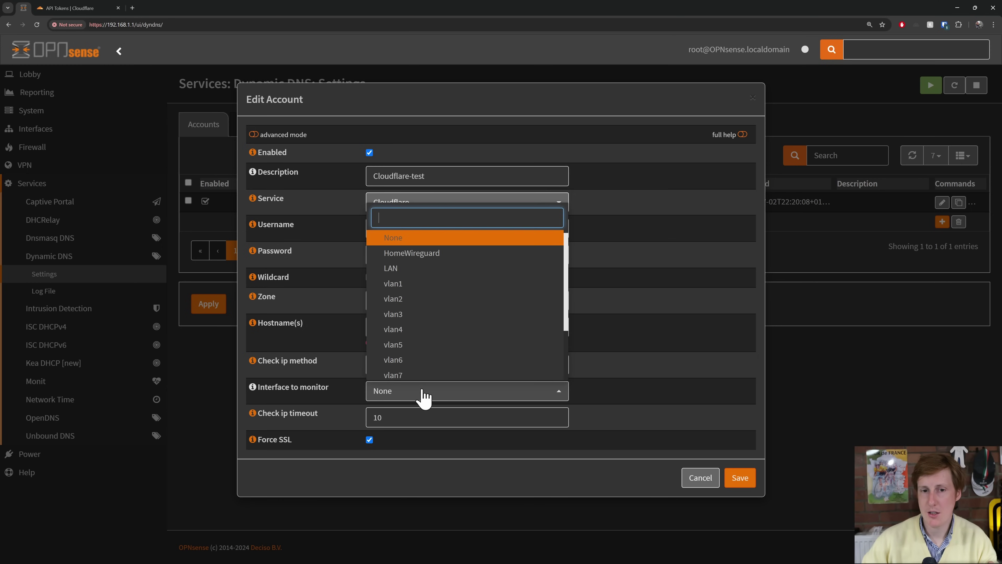
pyautogui.scroll(-3, 439, 342)
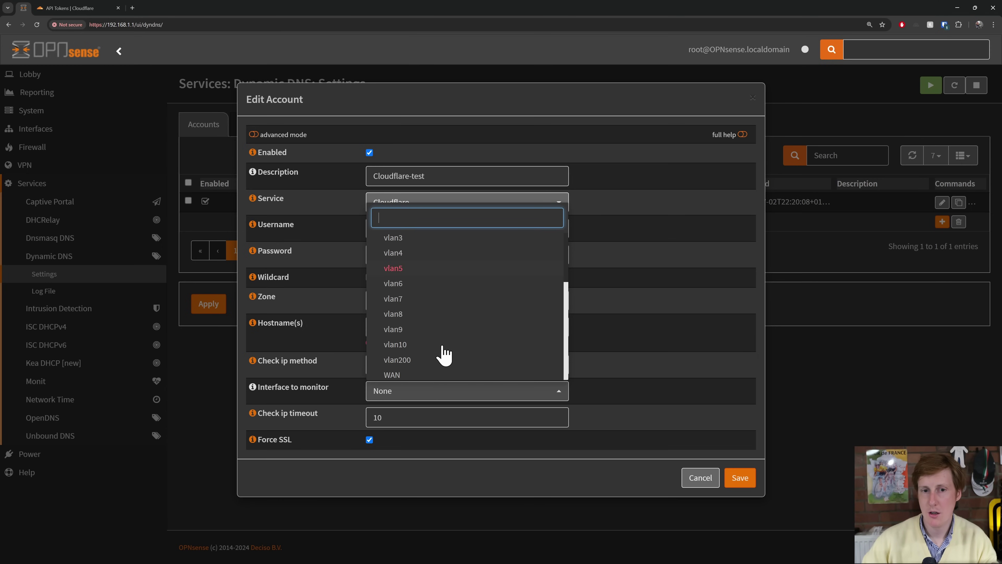
pyautogui.click(414, 375)
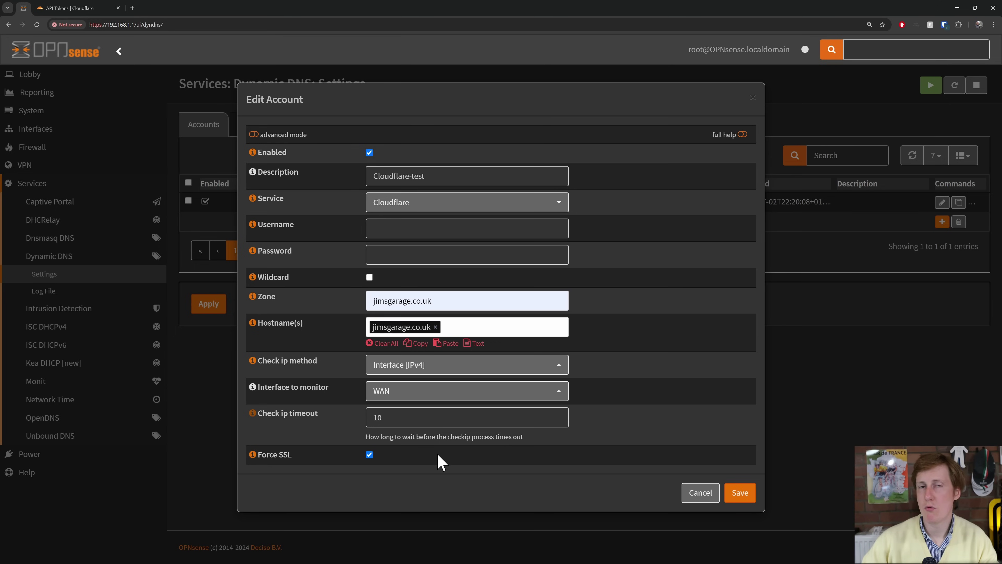
# - Discard the new account and open the general settings of Dynamic DNS
pyautogui.click(688, 492)
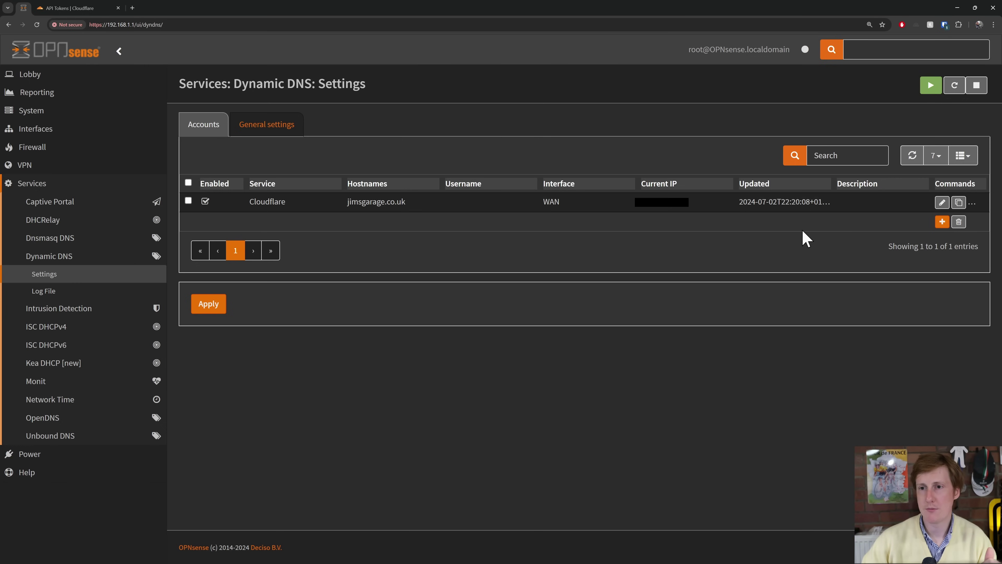
pyautogui.click(272, 129)
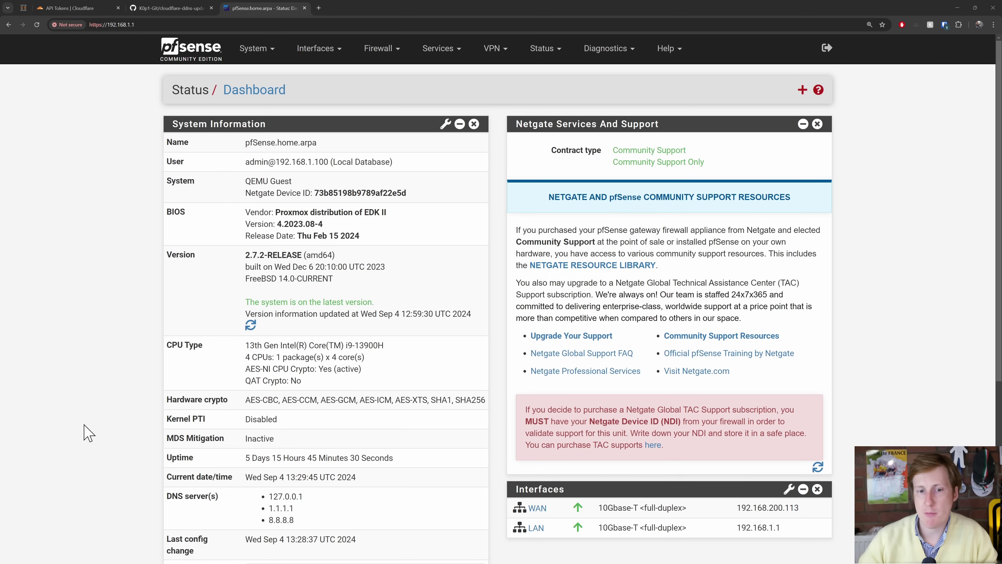
# - In pfSense, start a new Dynamic DNS client and set its service type to Cloudflare
pyautogui.click(454, 50)
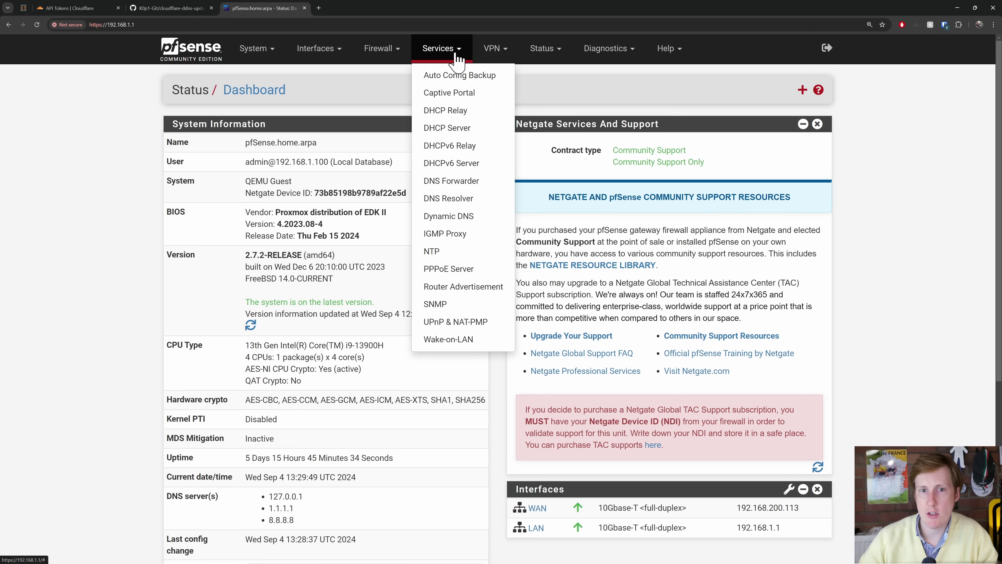
pyautogui.click(472, 219)
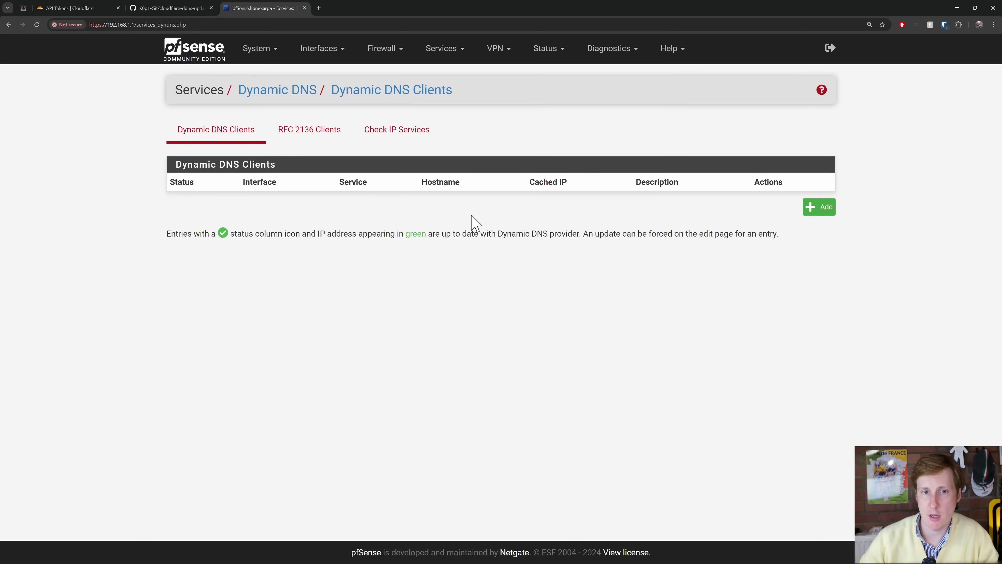
pyautogui.click(820, 214)
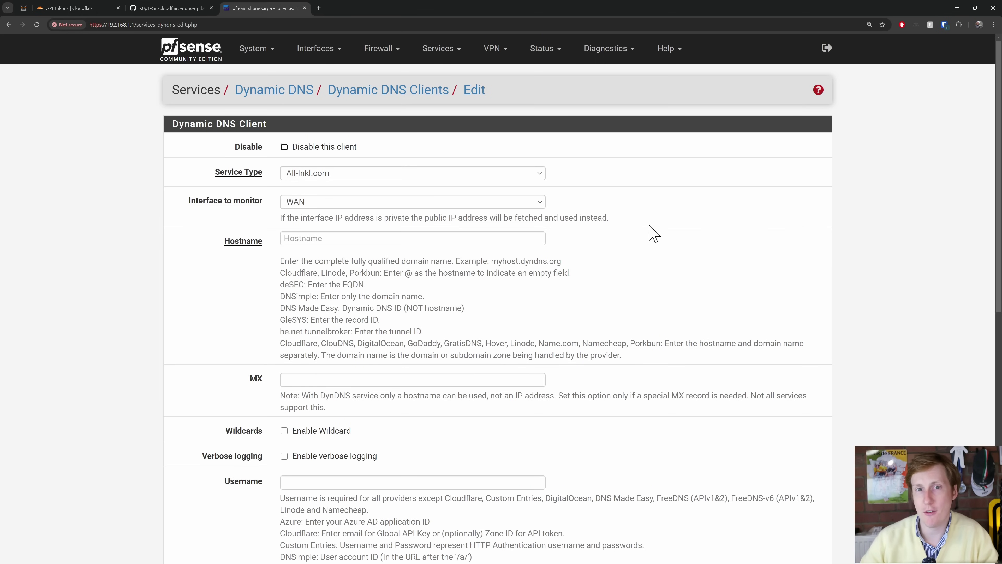
pyautogui.click(494, 176)
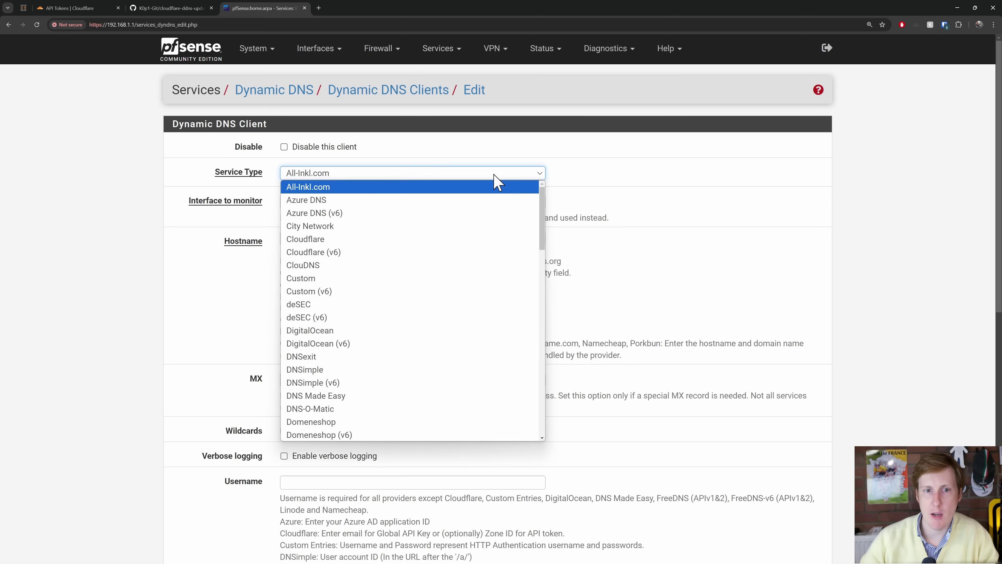
pyautogui.click(398, 240)
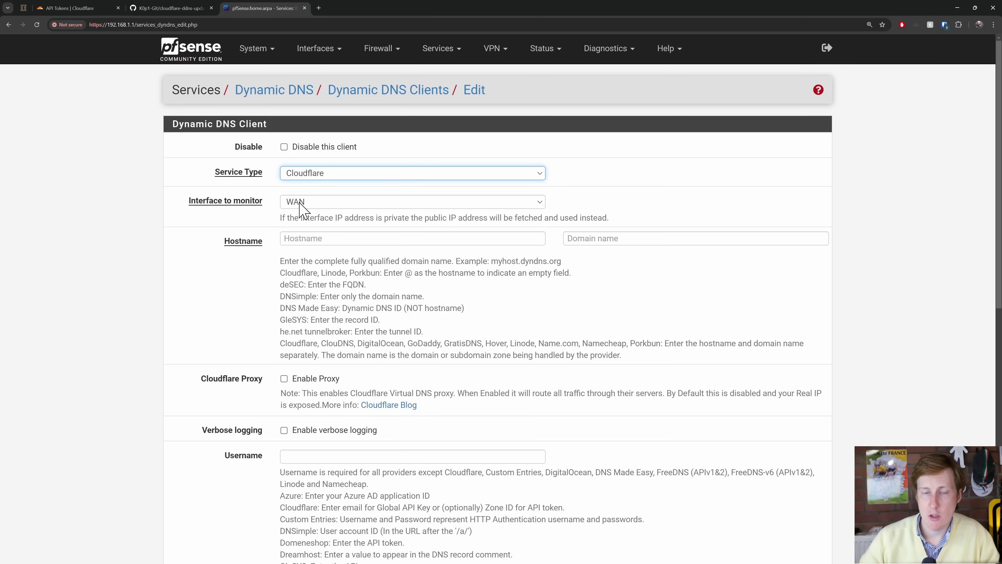
# - Keep WAN as the interface to monitor and go to the hostname field
pyautogui.click(530, 201)
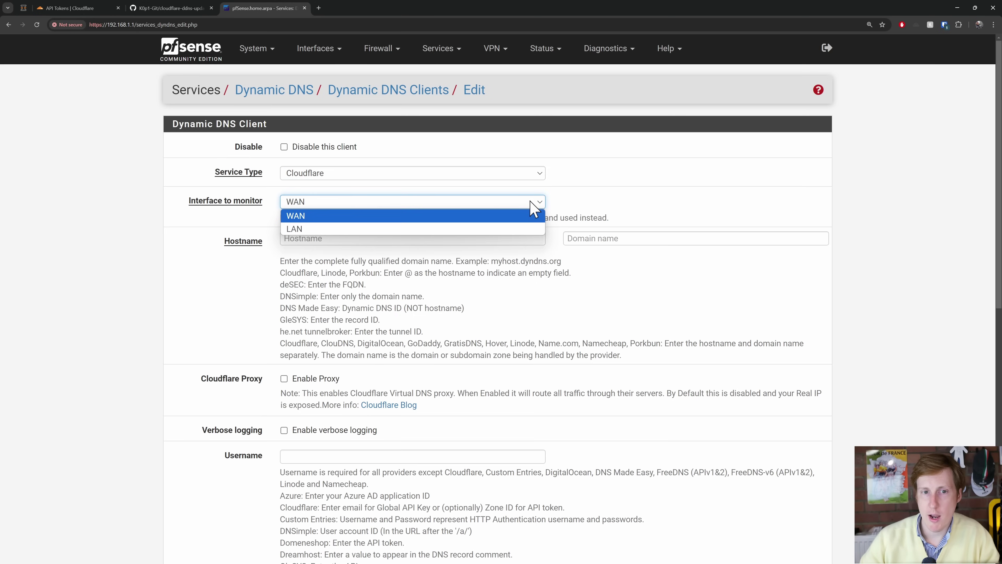
pyautogui.click(531, 201)
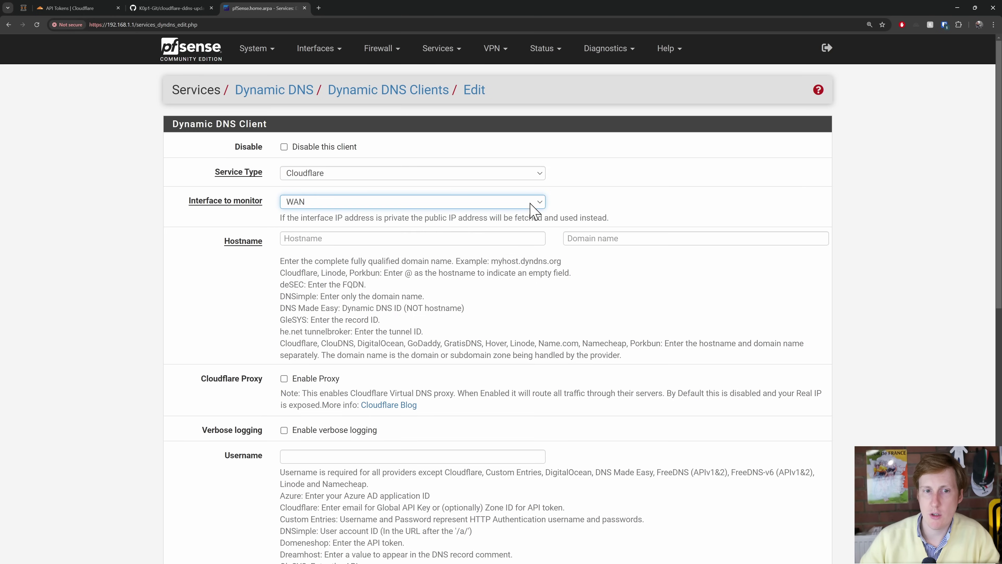
pyautogui.click(447, 240)
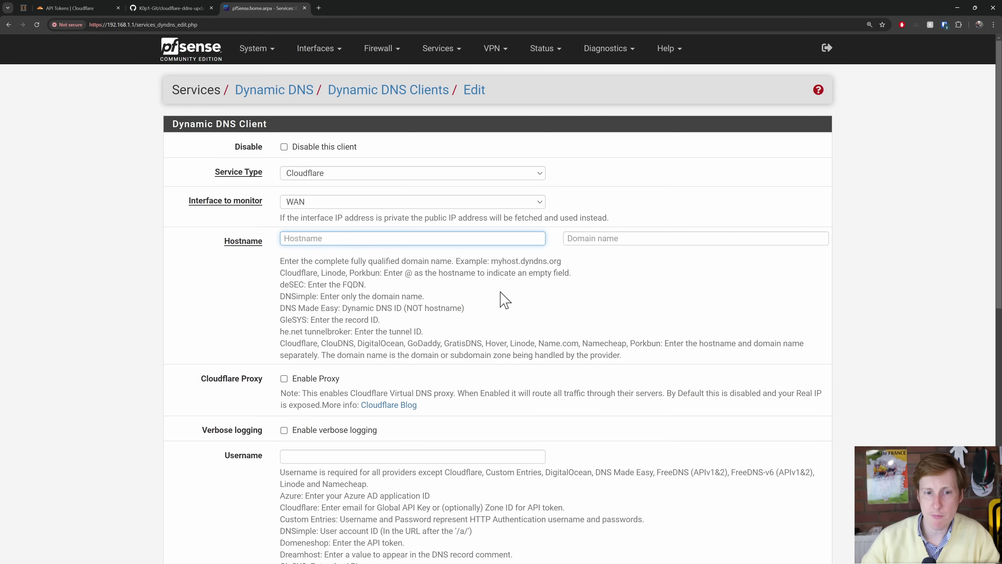
# - Review the Cloudflare username and password guidance through the end of the form, and save the Dynamic DNS client
pyautogui.scroll(-4, 501, 298)
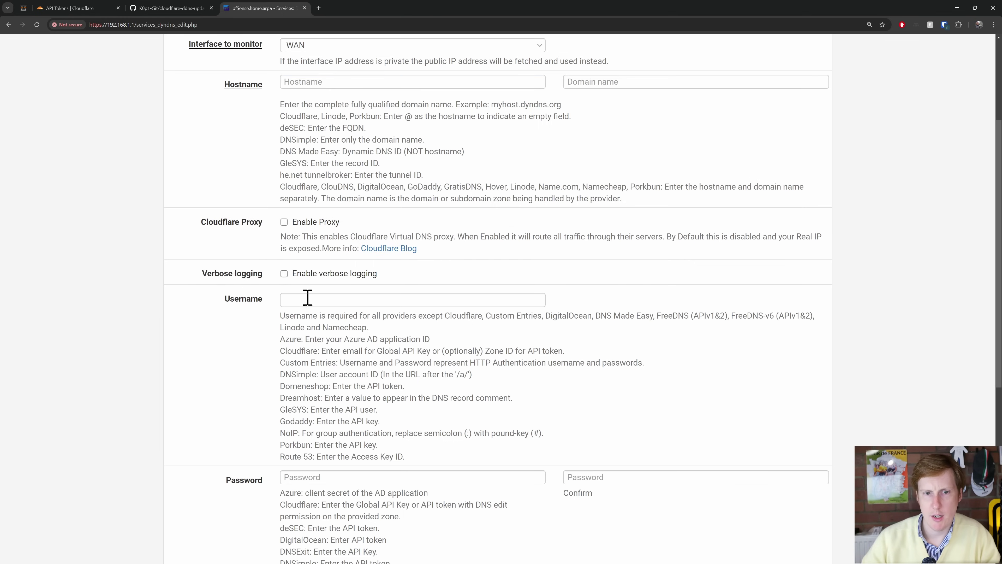
pyautogui.moveTo(282, 315); pyautogui.dragTo(475, 316)
pyautogui.moveTo(318, 350); pyautogui.dragTo(377, 351)
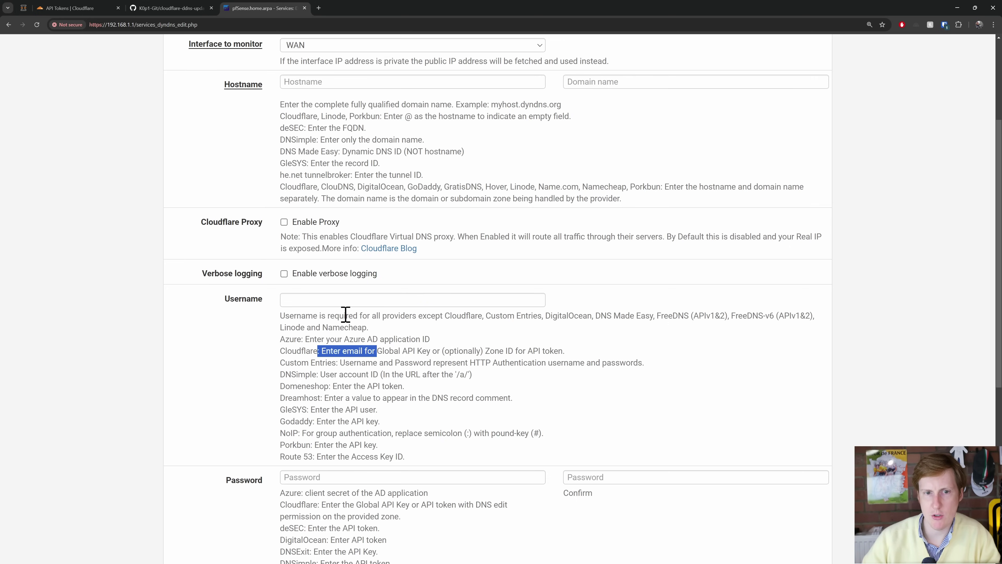
pyautogui.click(428, 348)
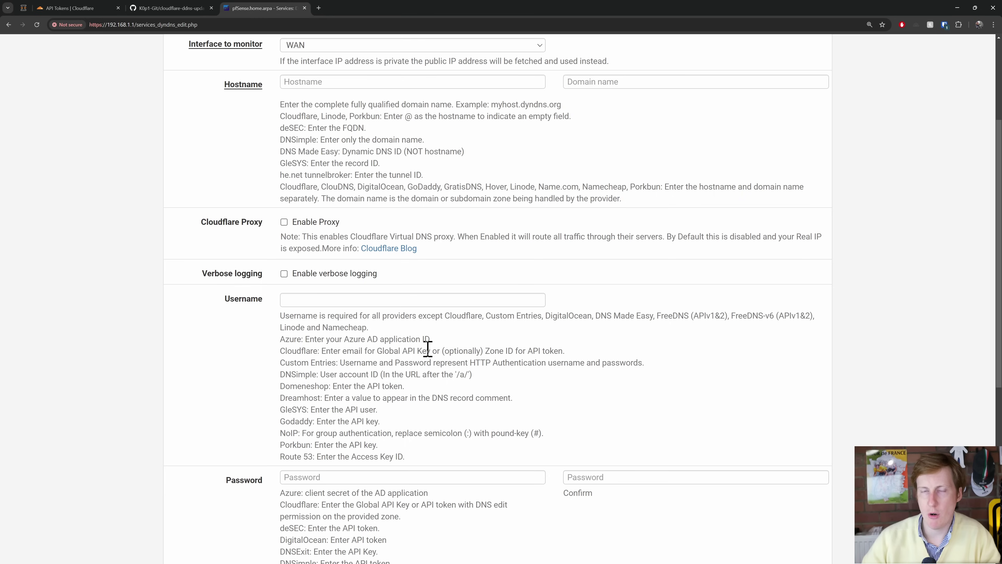
pyautogui.scroll(-3, 421, 349)
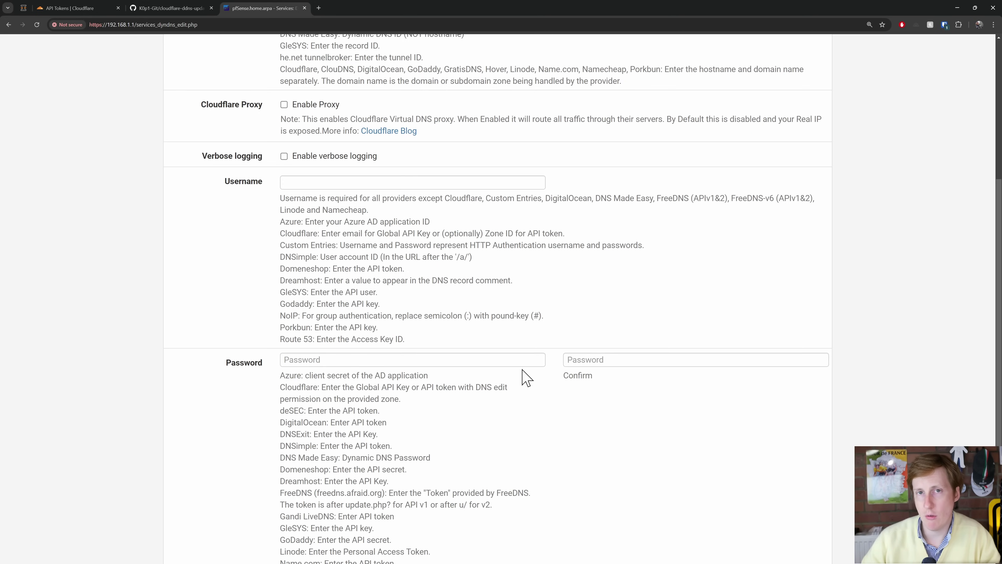
pyautogui.scroll(-5, 510, 377)
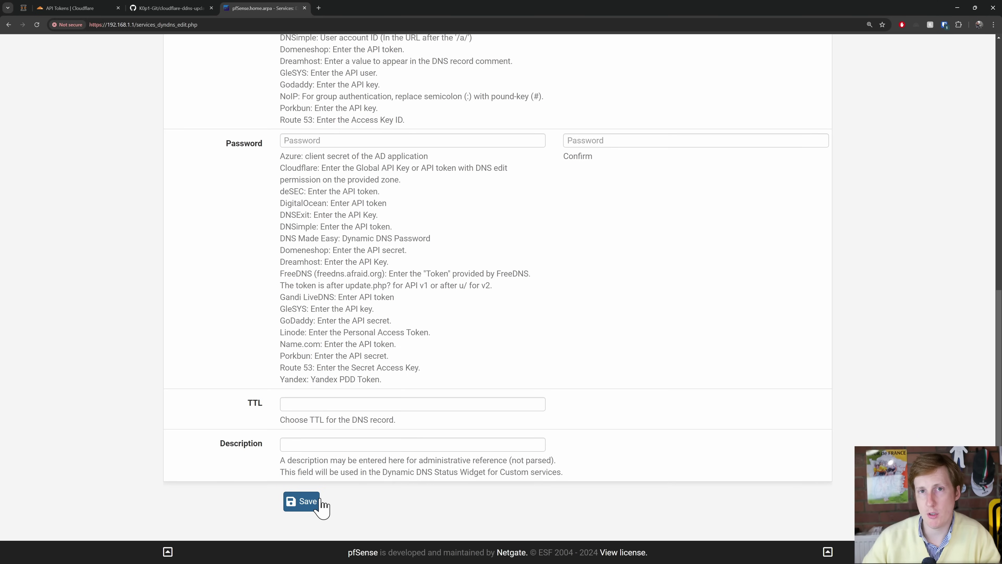
pyautogui.click(301, 502)
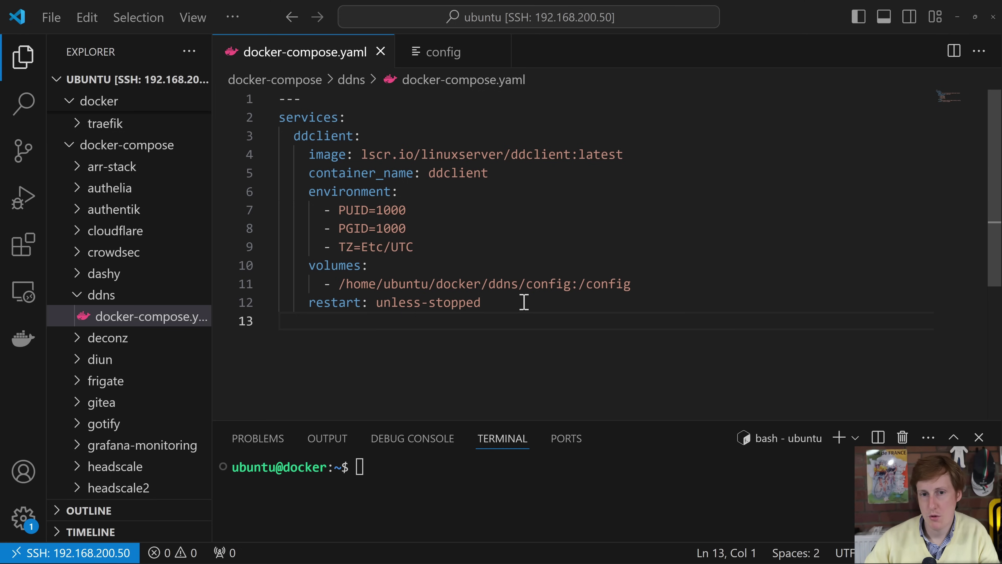
# - In VS Code, open the ddclient config file and examine its web IP check settings and Cloudflare block
pyautogui.click(453, 59)
pyautogui.scroll(3, 548, 237)
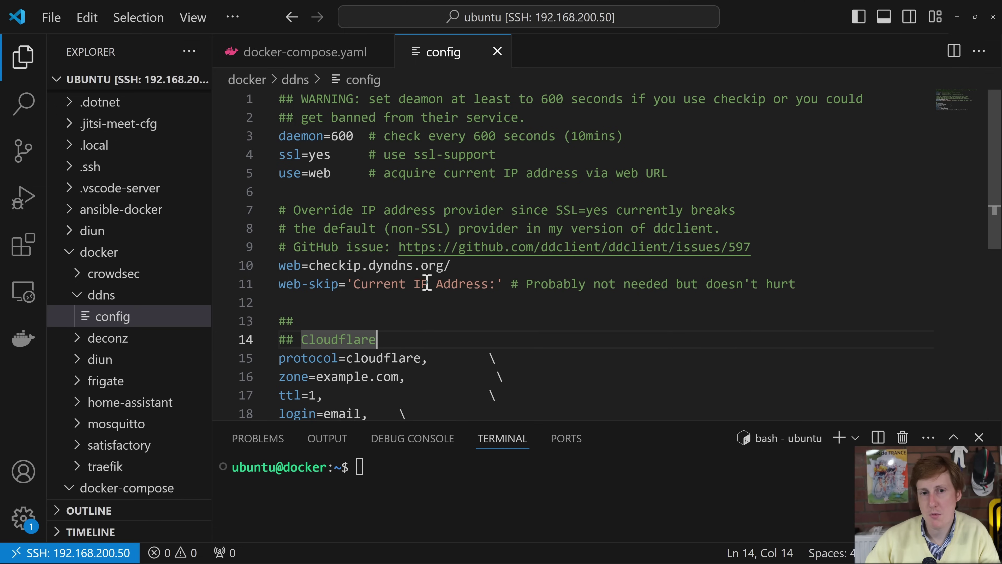
pyautogui.moveTo(354, 284); pyautogui.dragTo(494, 284)
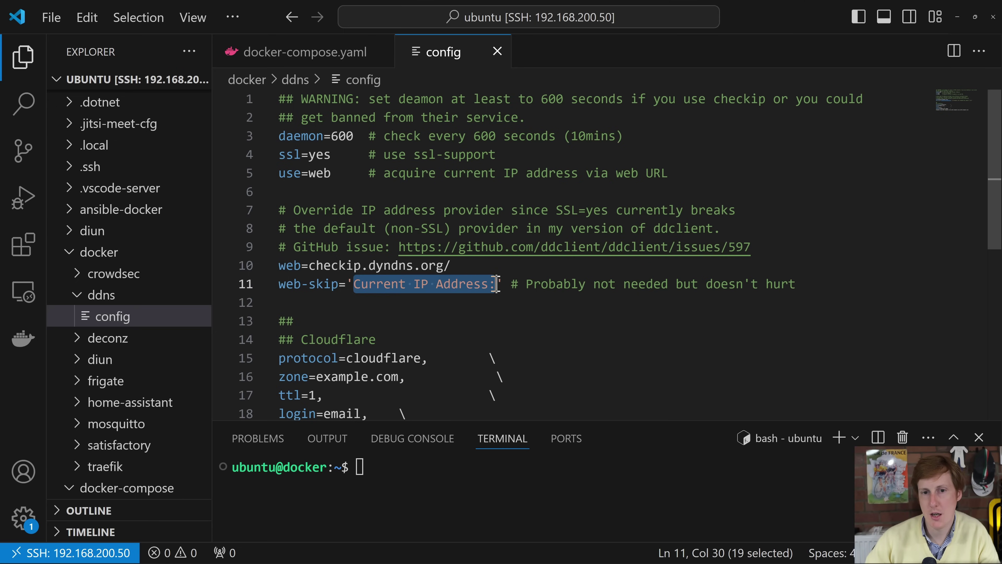
pyautogui.click(519, 285)
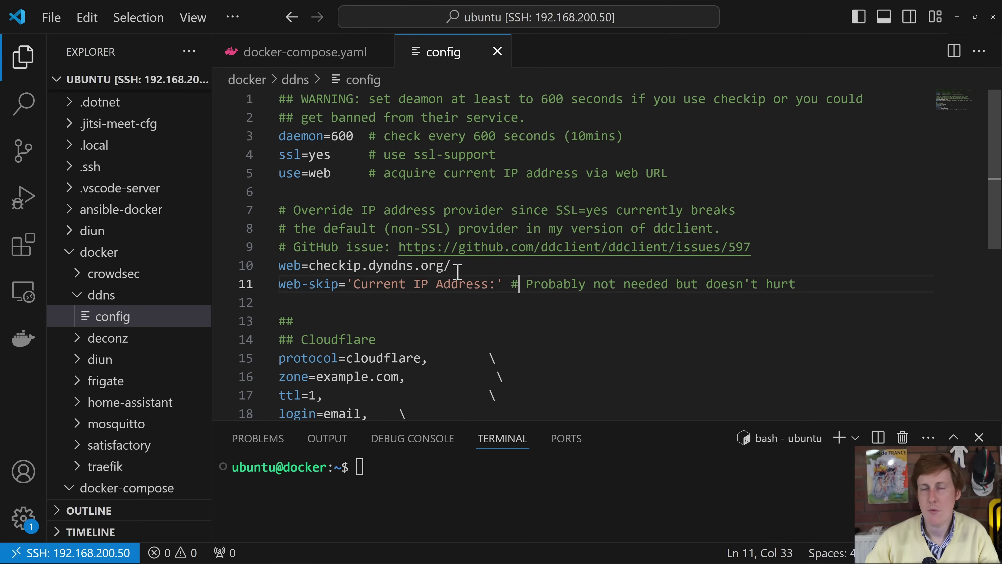
pyautogui.scroll(-2, 457, 271)
pyautogui.scroll(-1, 458, 272)
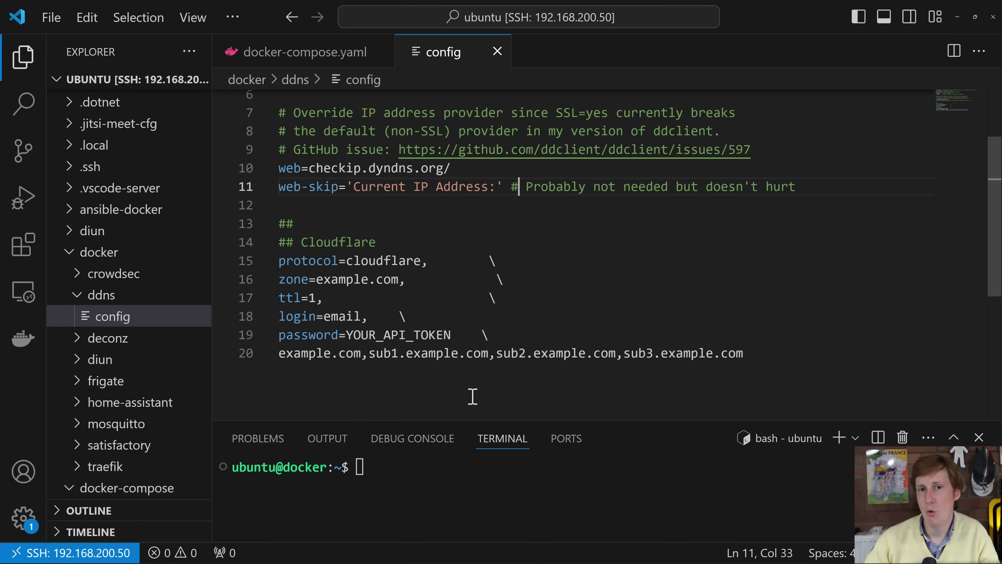
# - Return to docker-compose.yaml and examine the volume mapping for the ddclient config folder
pyautogui.click(336, 53)
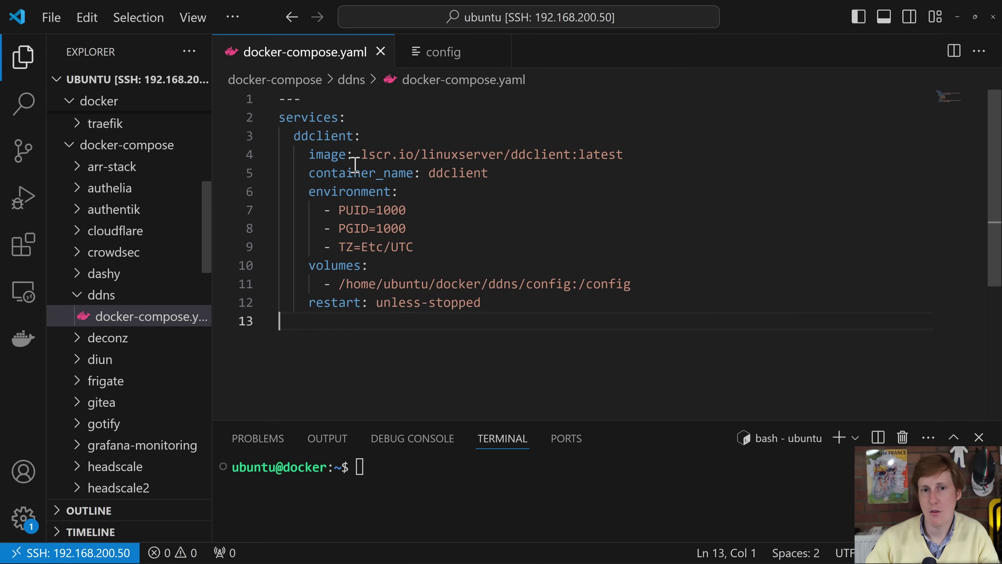
pyautogui.moveTo(339, 284); pyautogui.dragTo(592, 281)
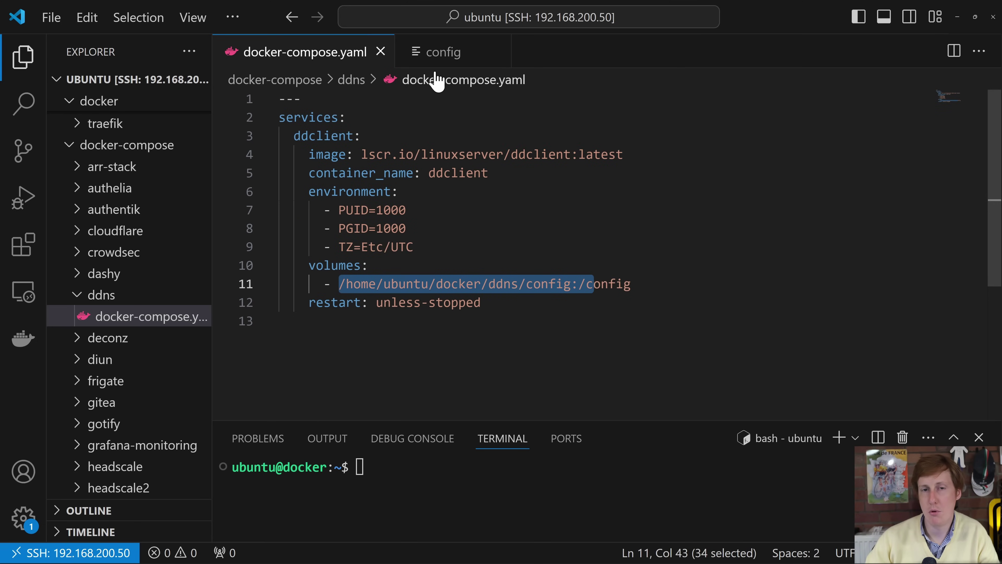
pyautogui.click(598, 304)
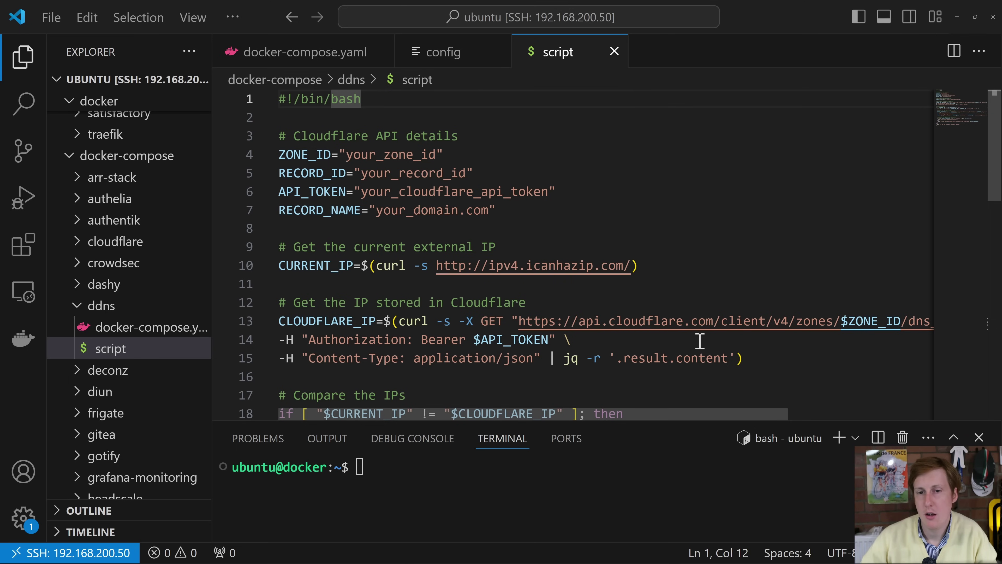
# - Read through the bash script's IP comparison, Cloudflare record update and success check
pyautogui.scroll(-2, 641, 343)
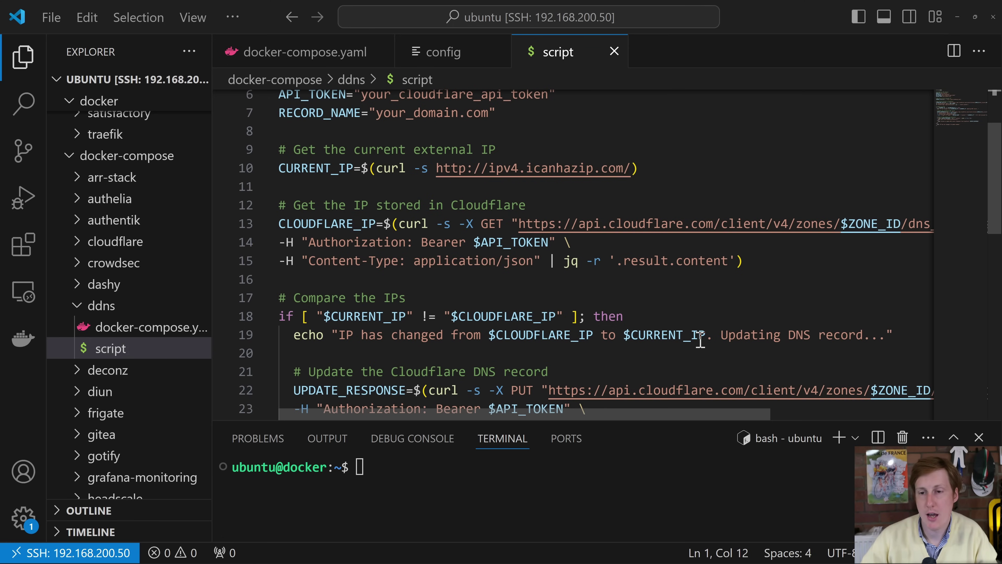
pyautogui.scroll(-3, 626, 354)
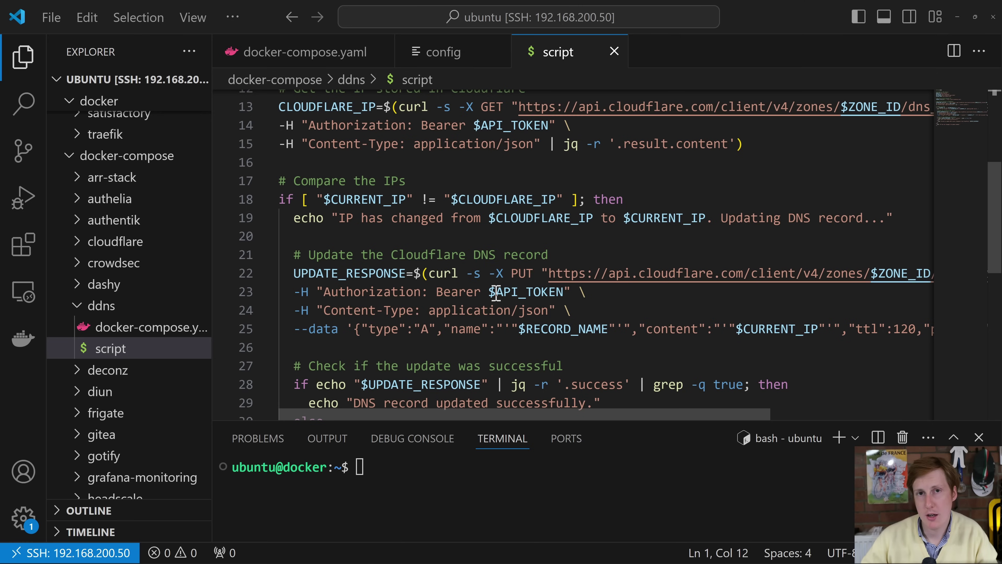
pyautogui.scroll(-3, 472, 301)
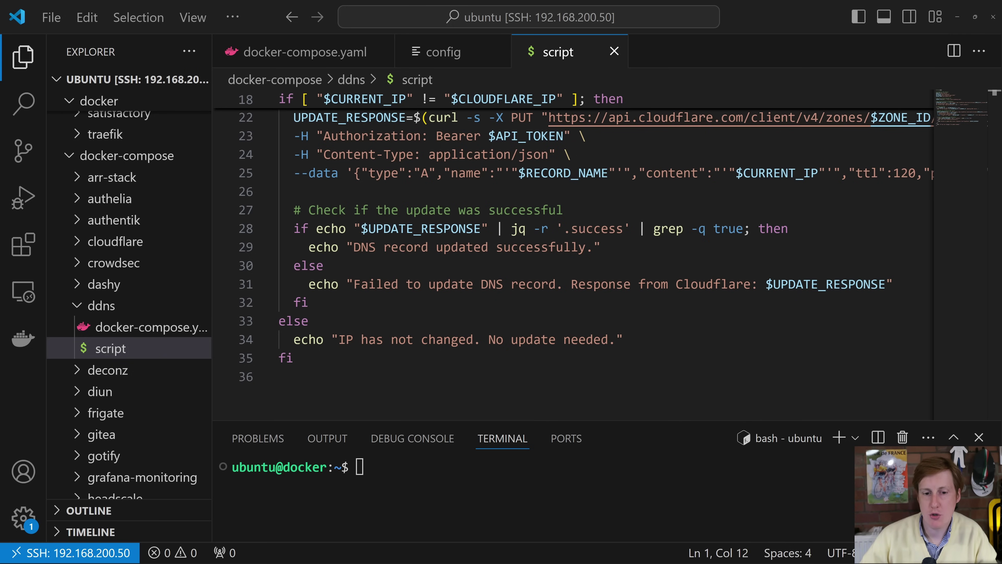
# - Switch to the cloudflare-ddns-updater repository in the browser, open cloudflare-template.sh and examine its configuration variables and public IP check
pyautogui.hotkey('alt', 'Tab')
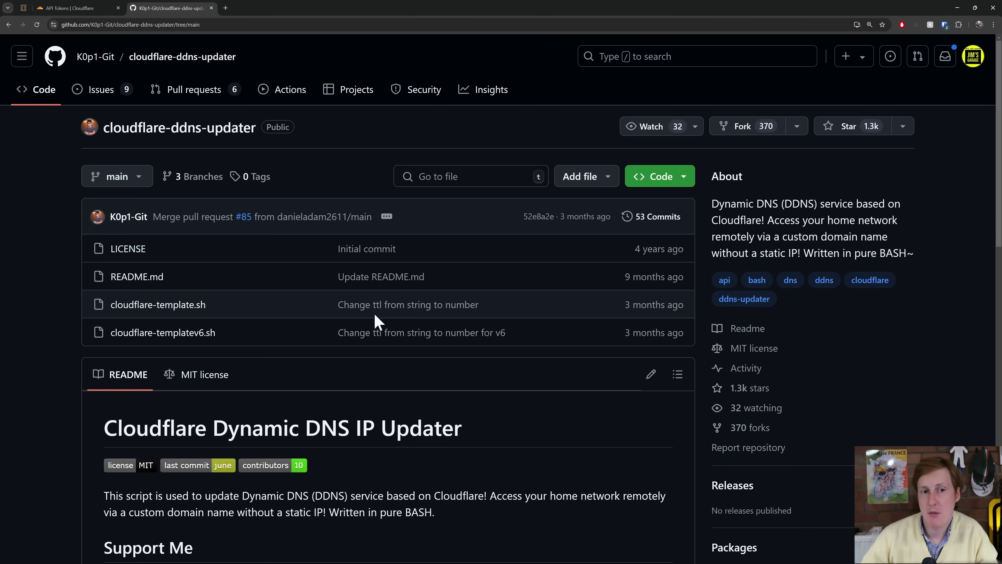
pyautogui.click(189, 305)
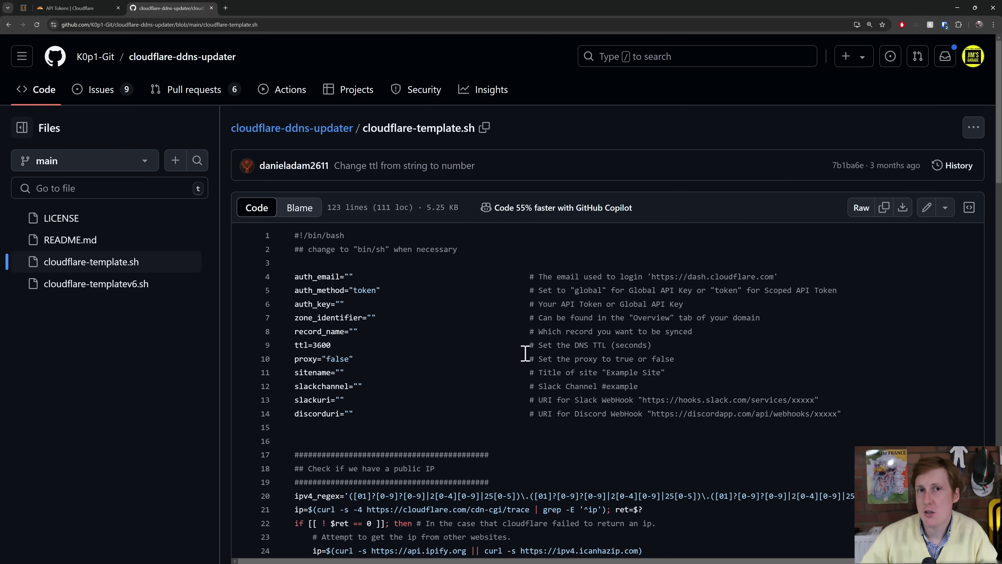
pyautogui.scroll(-5, 525, 352)
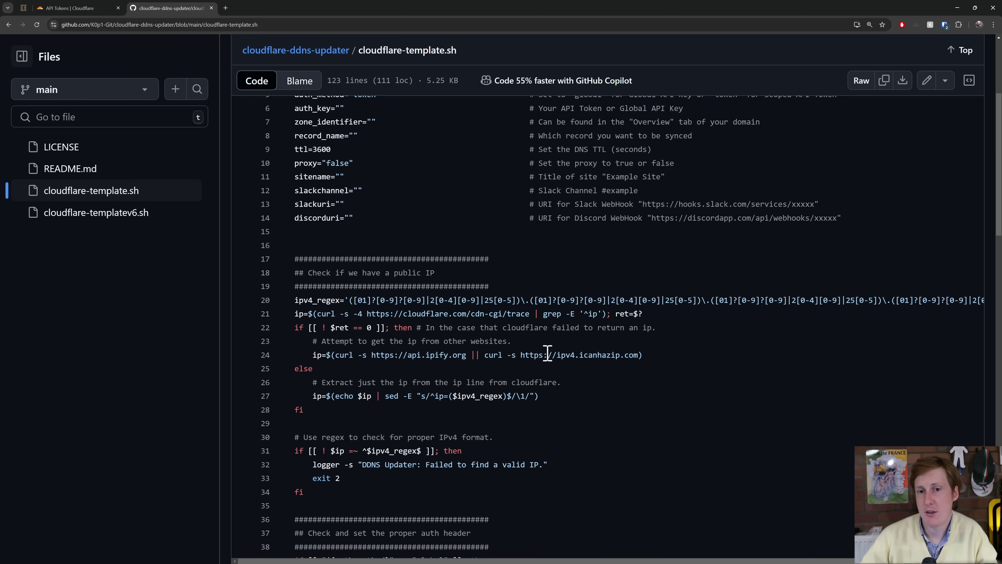
pyautogui.moveTo(548, 354); pyautogui.dragTo(611, 354)
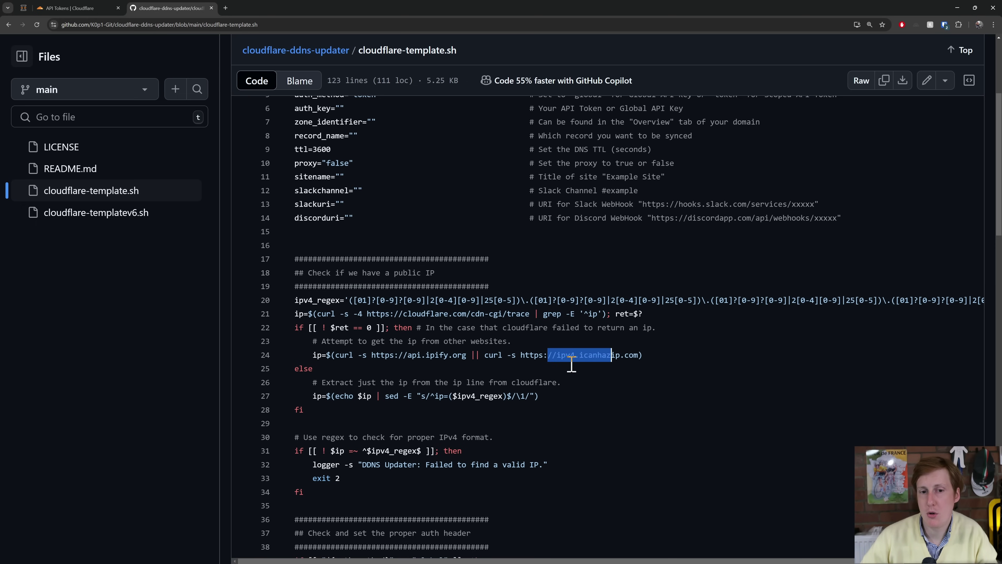
pyautogui.scroll(-12, 570, 365)
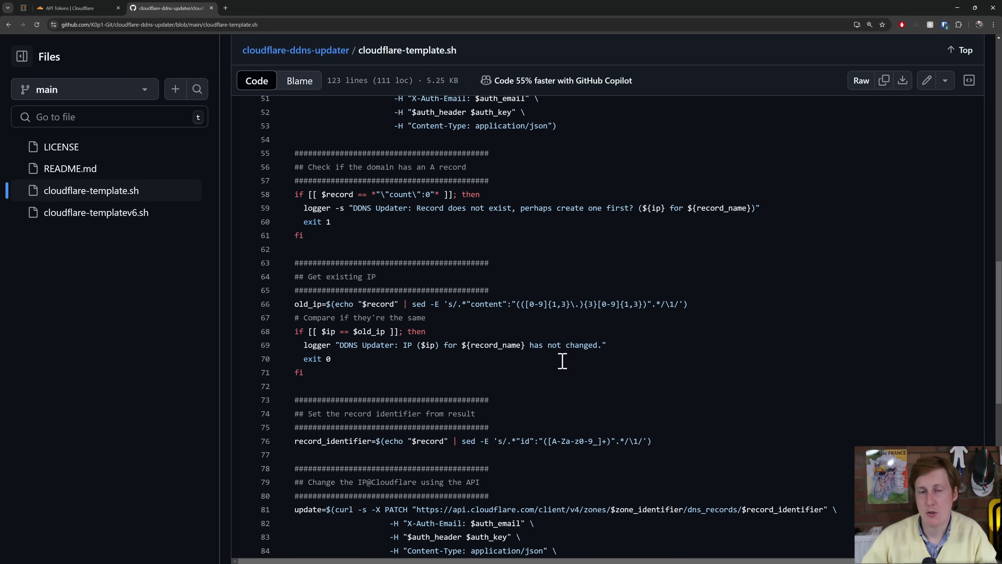
pyautogui.scroll(13, 562, 361)
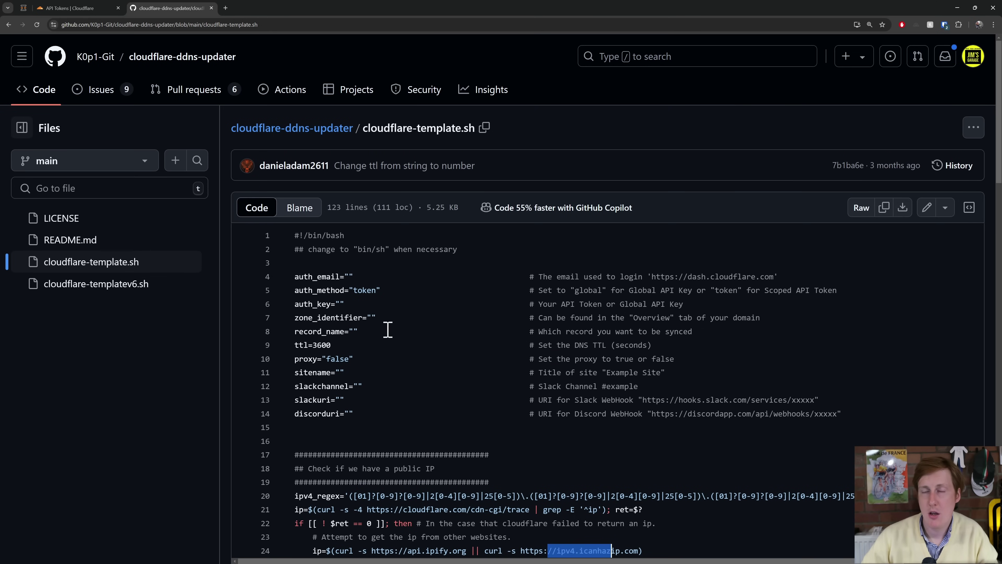
pyautogui.moveTo(293, 276); pyautogui.dragTo(386, 406)
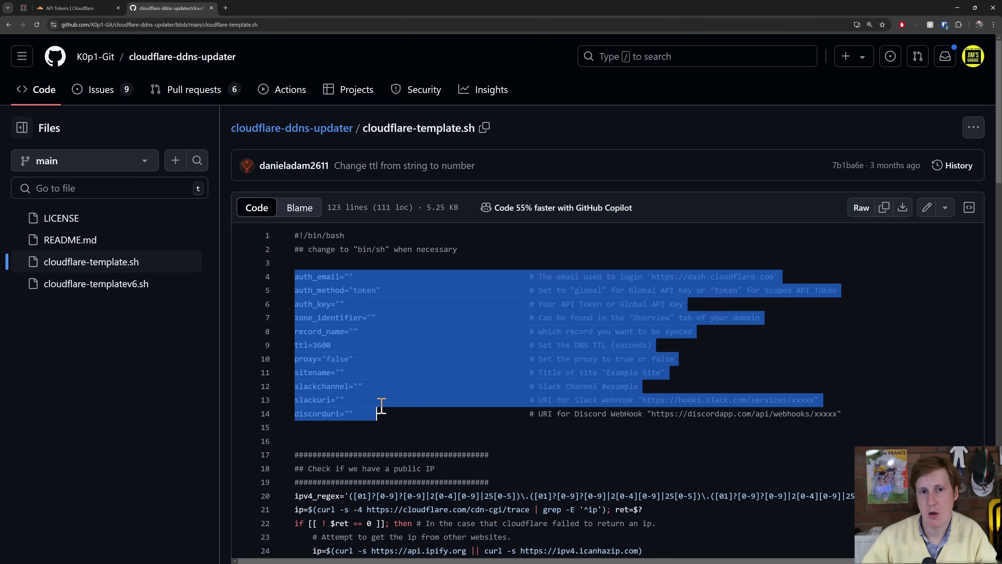
# - Go back to the repository's main page and examine the crontab line in the README's Usage section
pyautogui.click(349, 130)
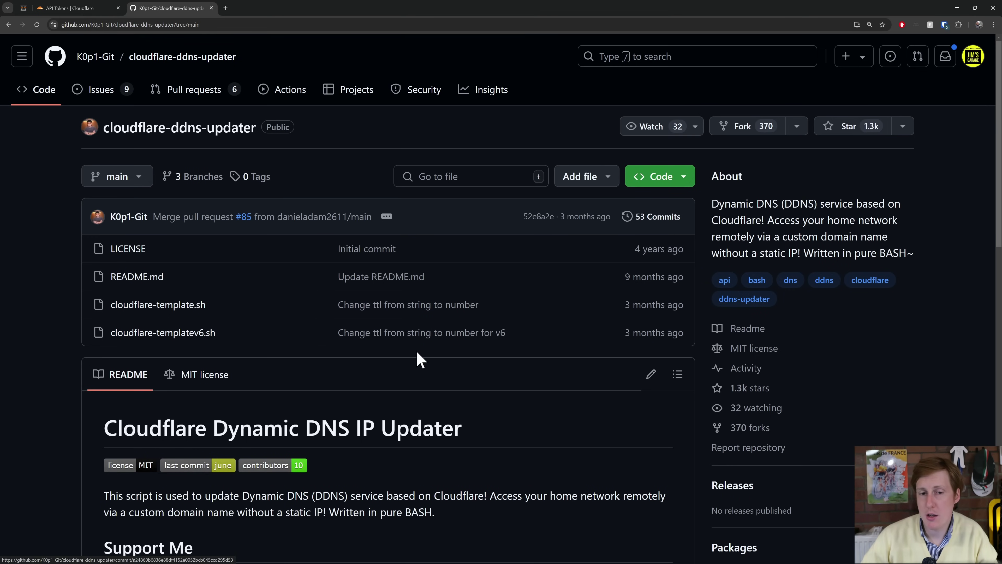
pyautogui.scroll(-10, 414, 351)
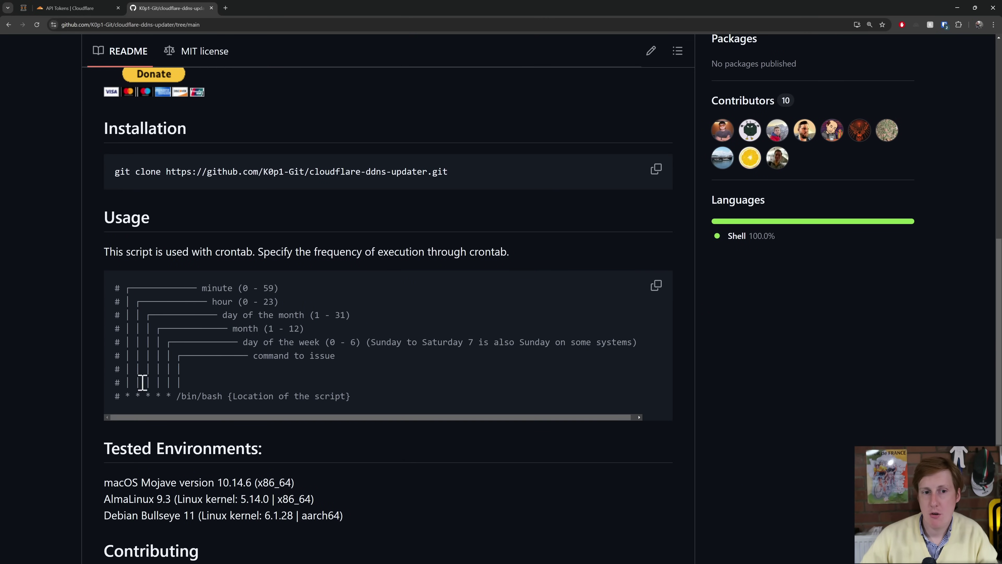
pyautogui.moveTo(125, 396); pyautogui.dragTo(400, 399)
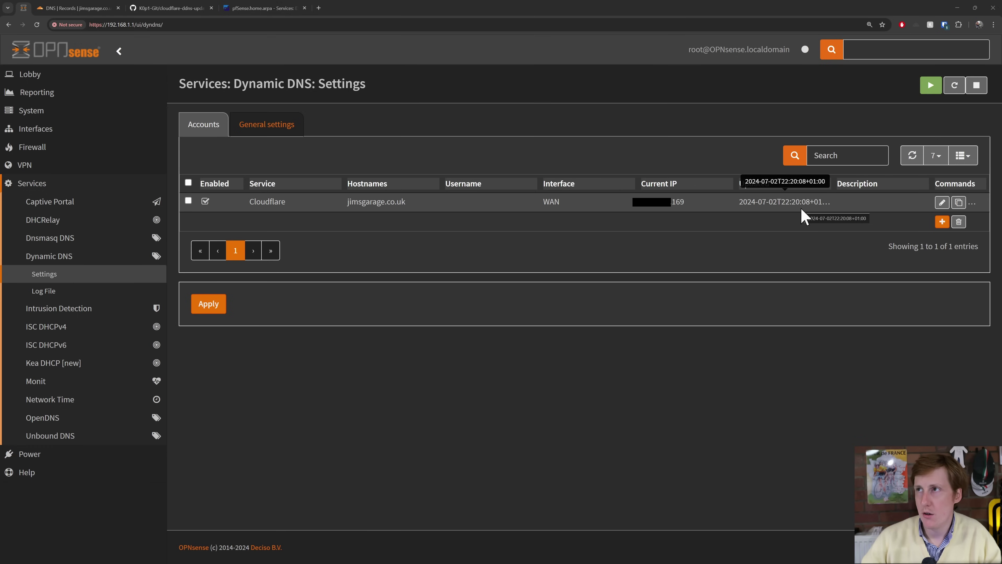
# - In Cloudflare's DNS records, set the jimsgarage.co.uk A record's IPv4 address to 199.254.65.232 and save it
pyautogui.click(85, 17)
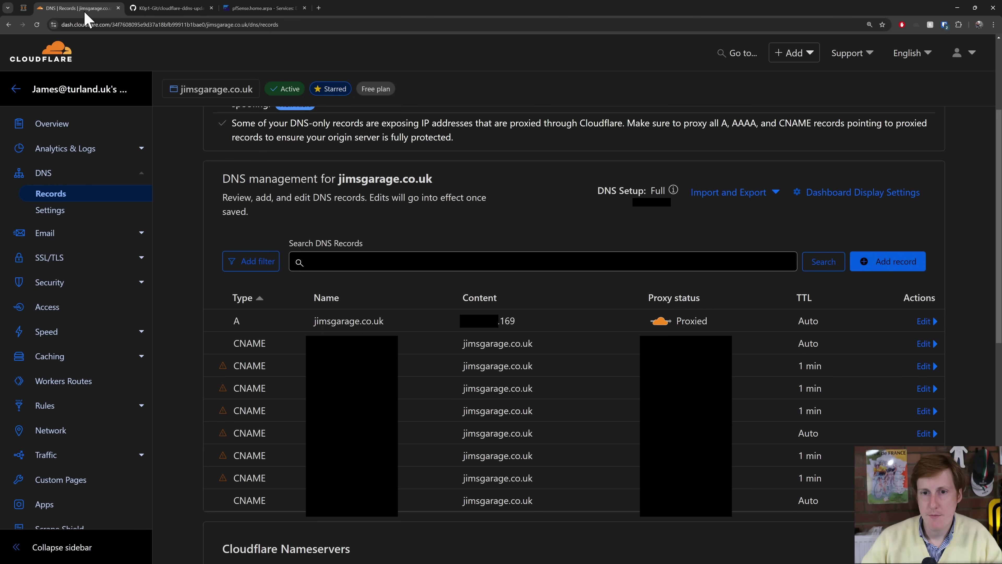
pyautogui.click(925, 326)
pyautogui.moveTo(548, 365); pyautogui.dragTo(459, 366)
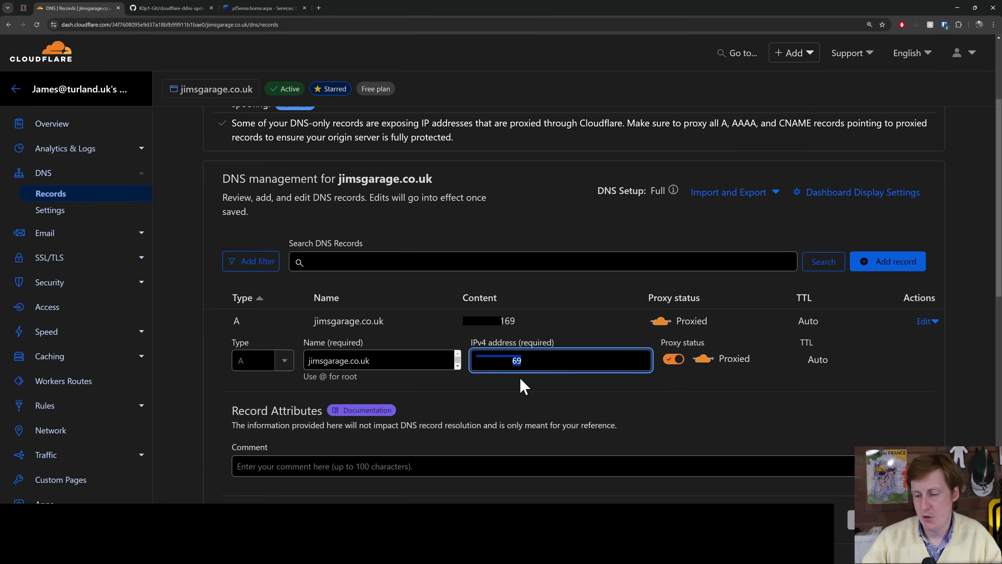
pyautogui.press('BackSpace')
pyautogui.write('199.254.65.232')
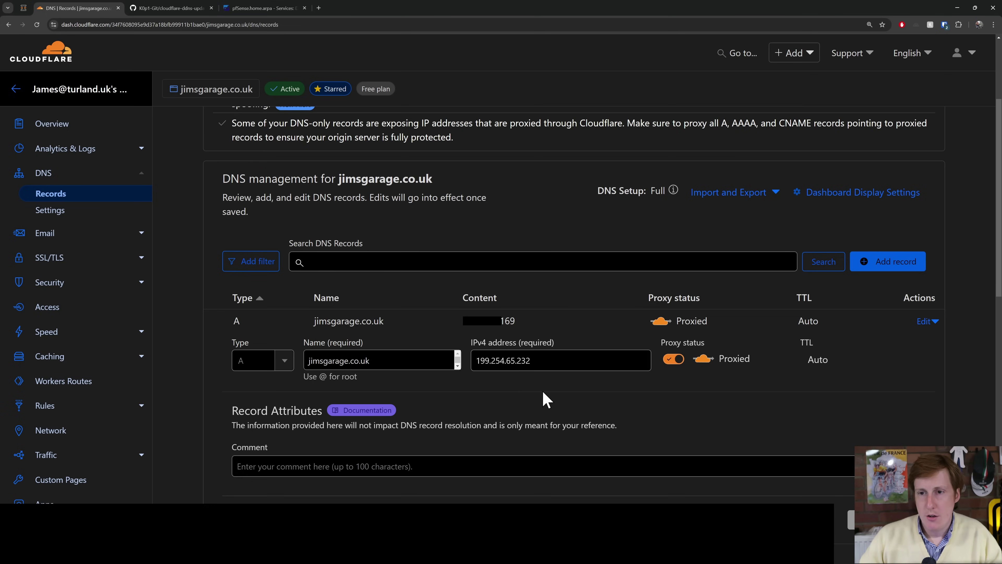
pyautogui.scroll(-3, 546, 399)
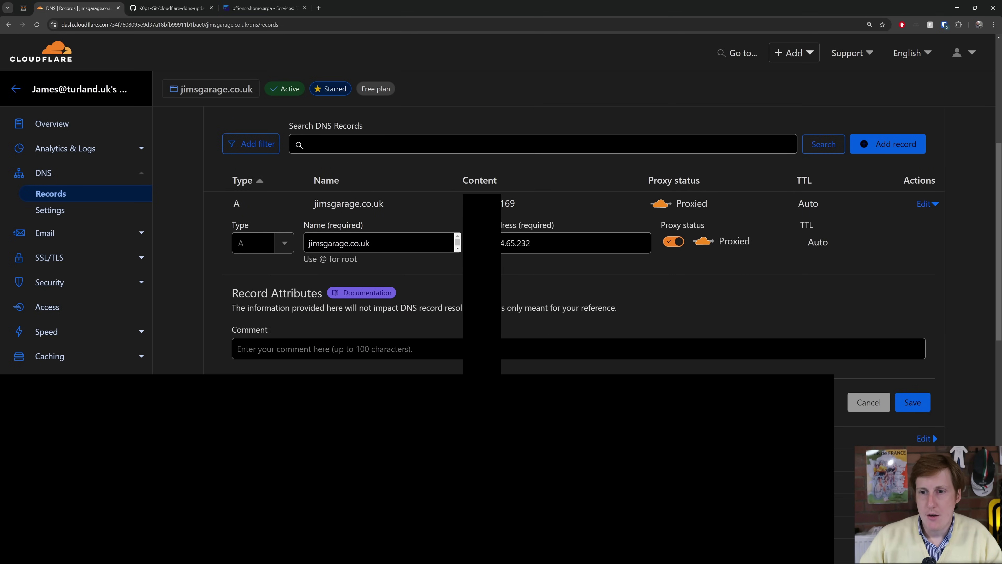
pyautogui.click(909, 403)
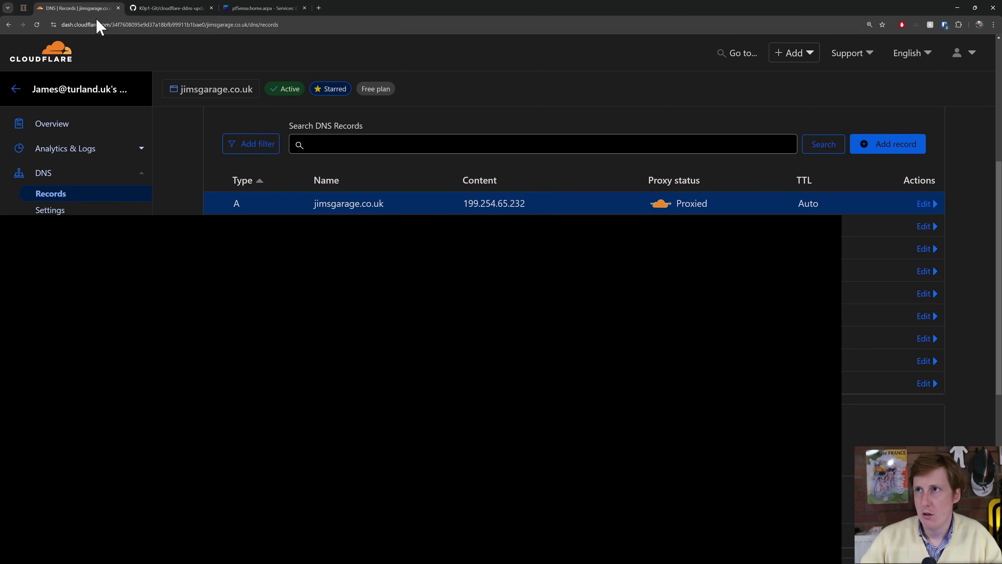
# - Check the account's current IP and update time in OPNsense, and compare them with the A record in Cloudflare
pyautogui.click(23, 9)
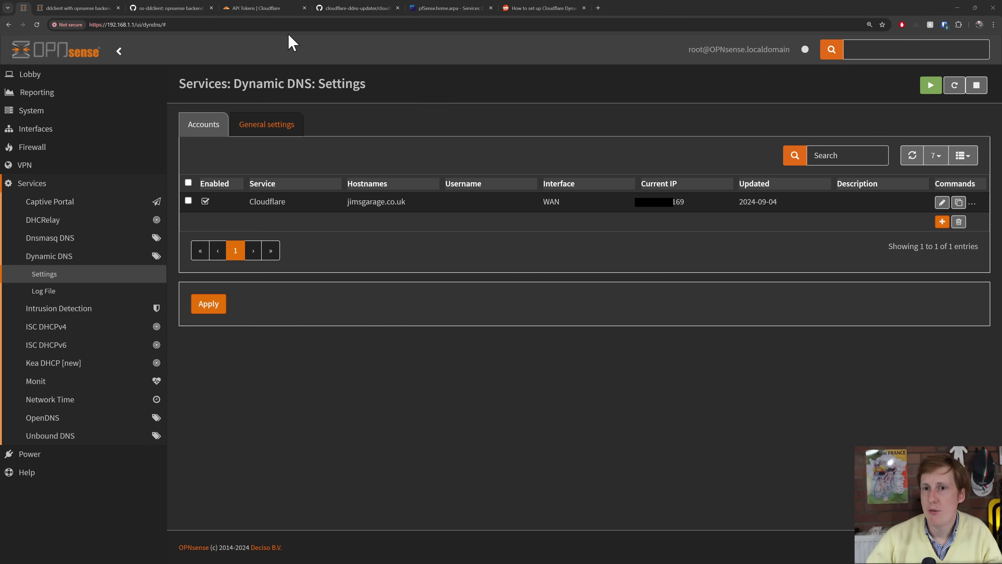
pyautogui.click(262, 8)
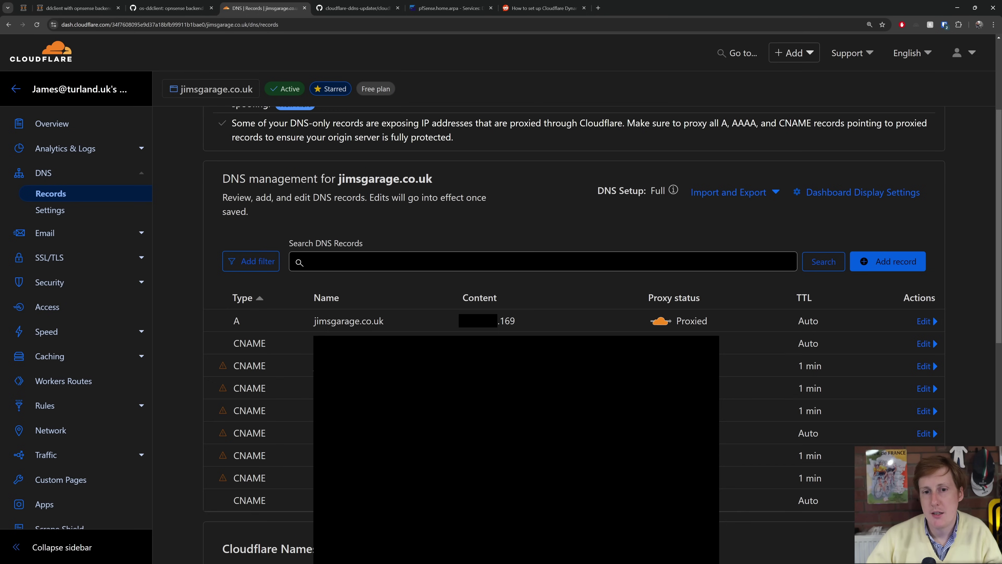